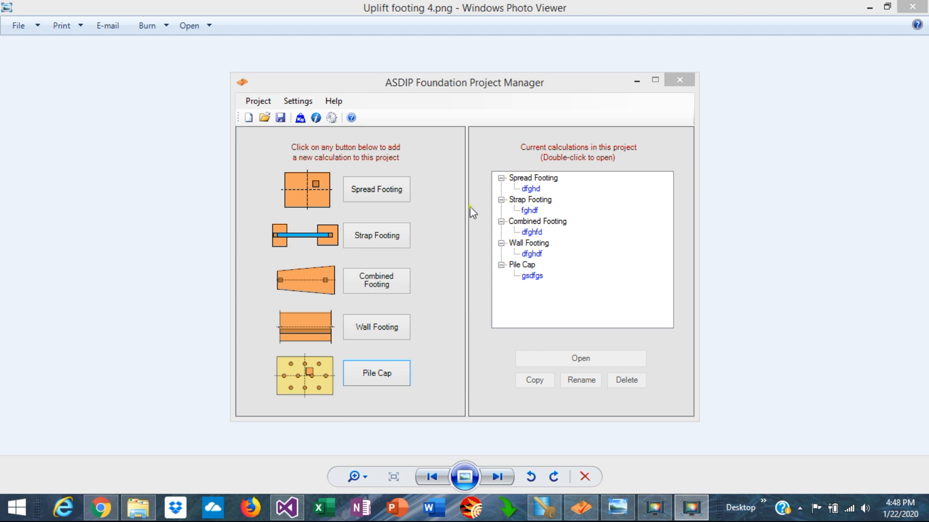
Open the dfghd spread footing calculation from the project and view its column geometry.
double_click(530, 189)
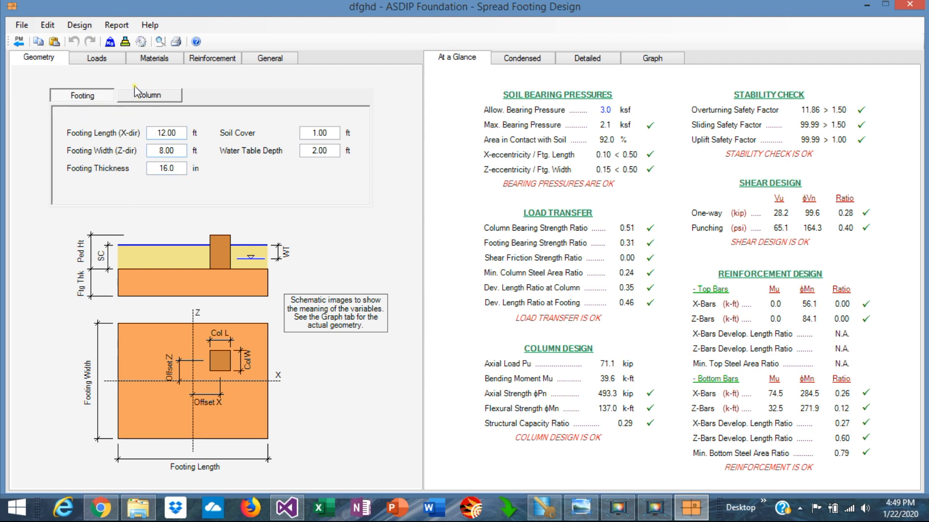
left_click(151, 92)
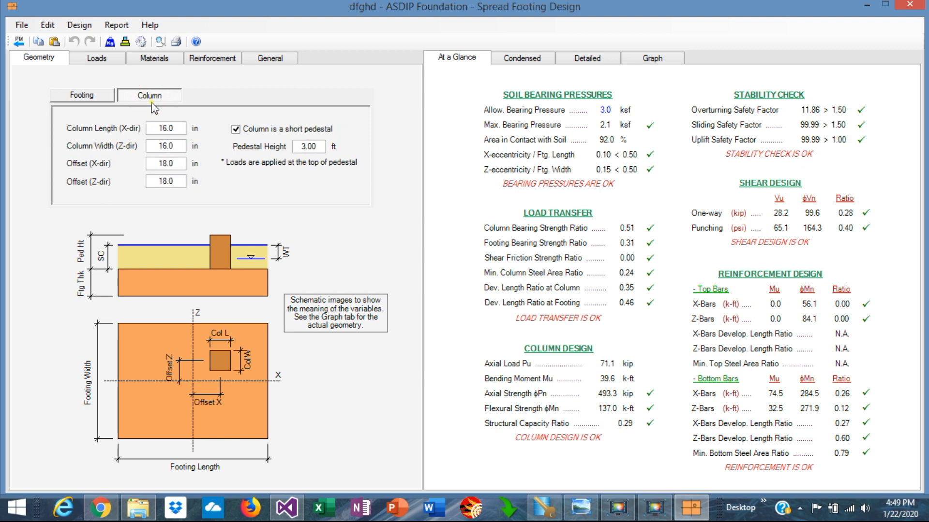
Switch the loads to a single pre-combined set and view the factored load values.
left_click(102, 57)
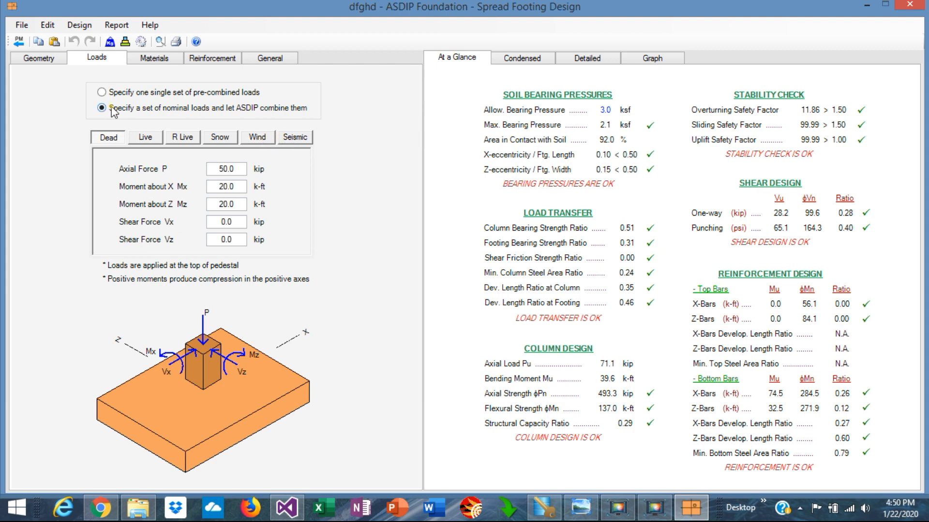
left_click(102, 92)
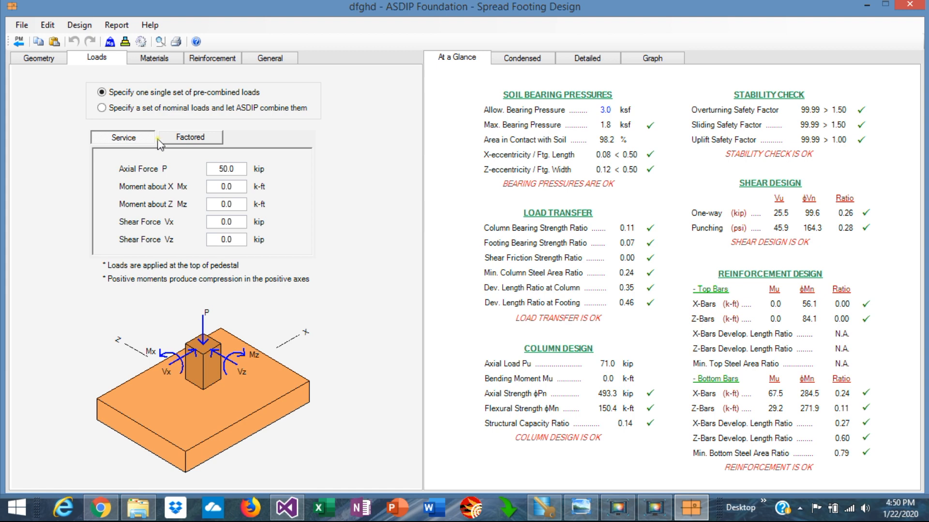
left_click(194, 140)
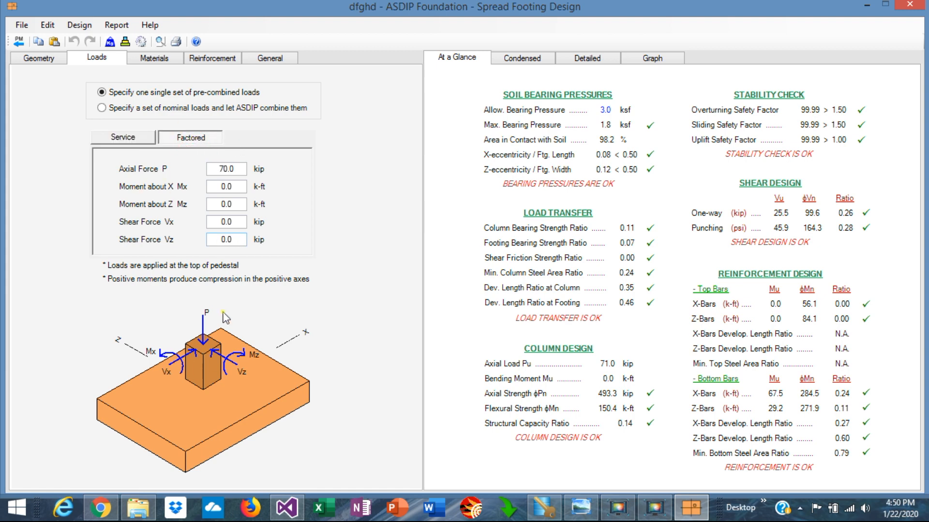
Review the footing and column material properties and the column and footing reinforcement settings.
left_click(155, 60)
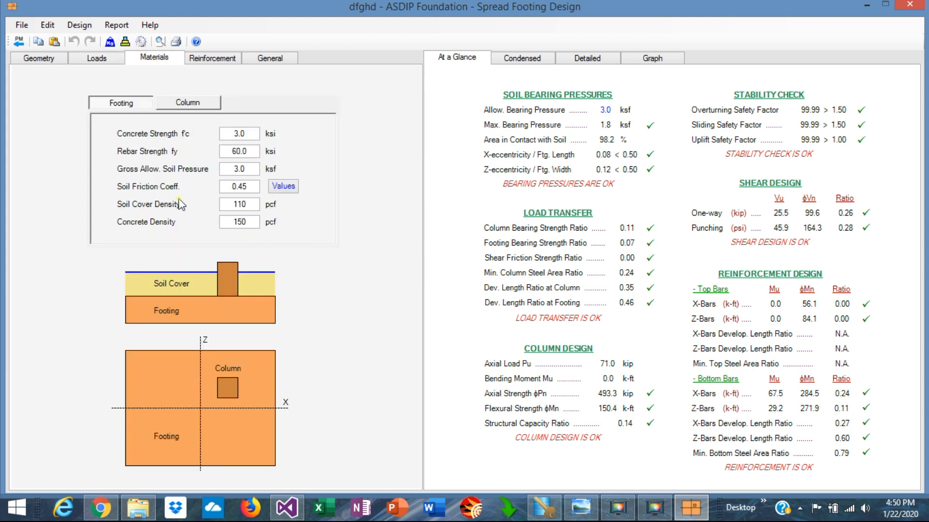
left_click(189, 103)
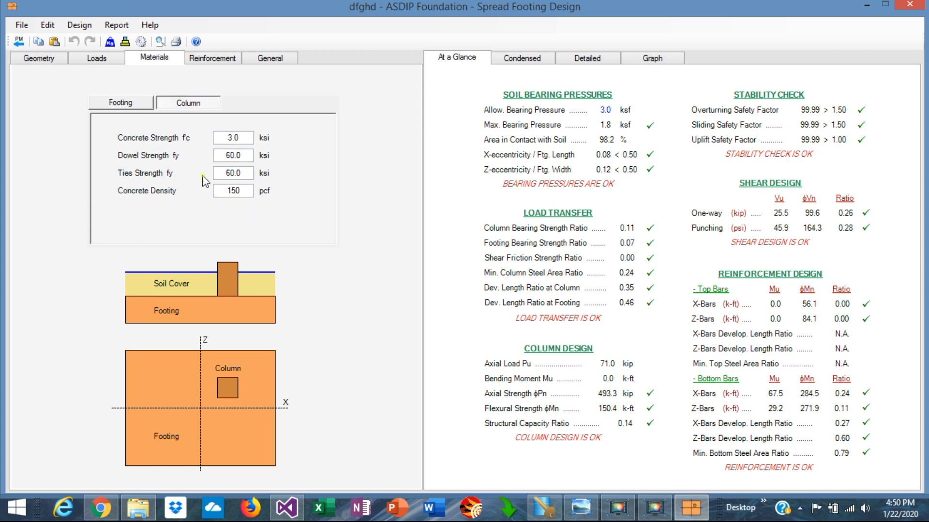
left_click(212, 60)
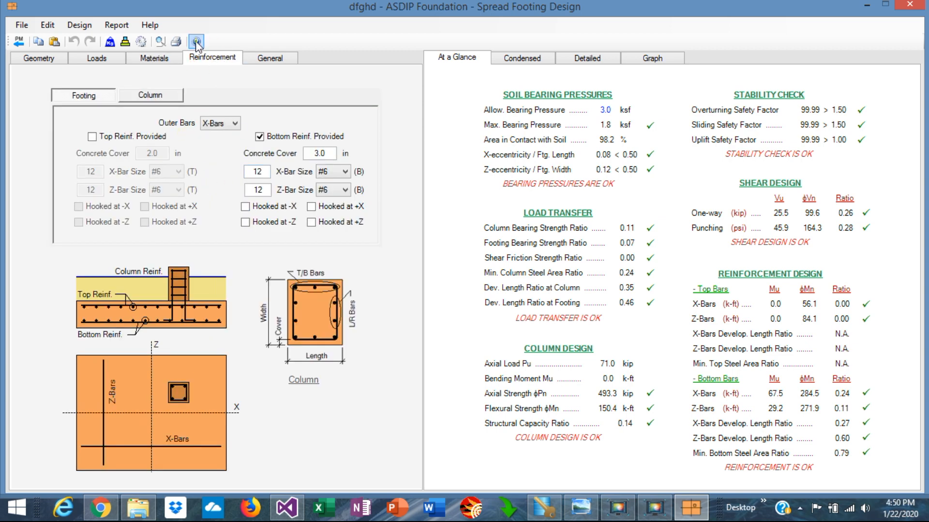
left_click(163, 94)
left_click(90, 98)
Scroll through the condensed results report to review the design checks.
left_click(528, 59)
scroll(667, 237, "down", 10)
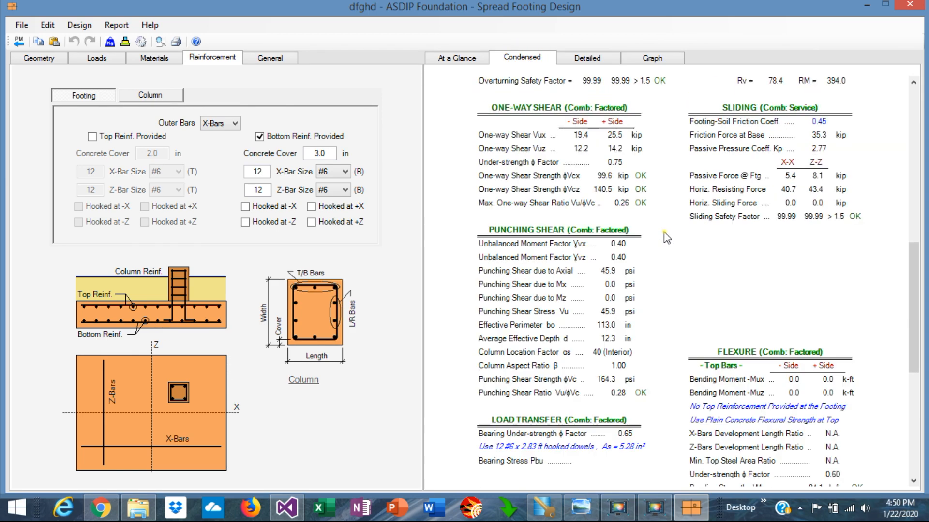
scroll(667, 237, "down", 6)
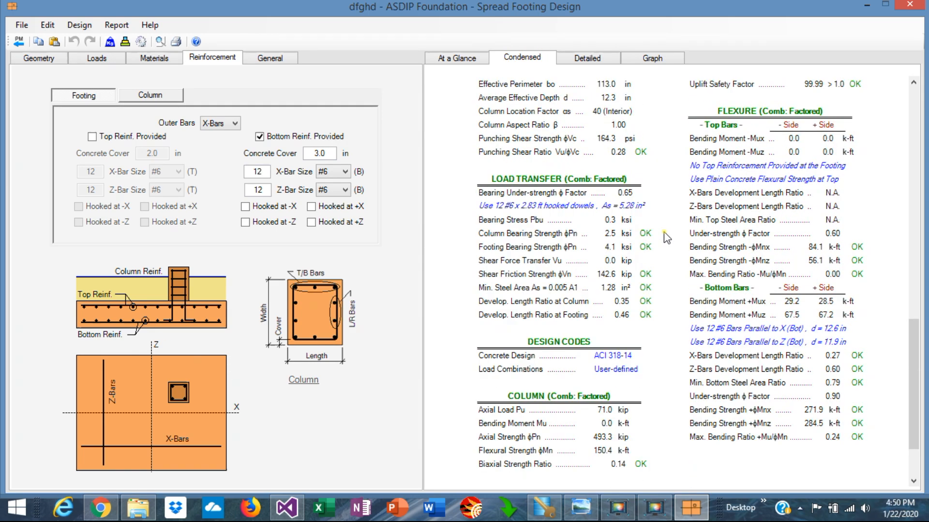
scroll(666, 237, "up", 6)
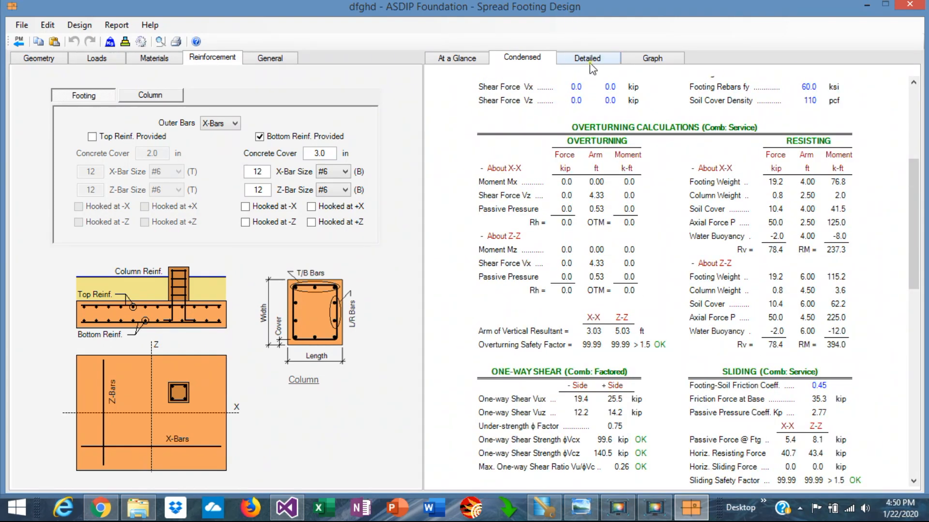
Scroll through the detailed calculations report covering overturning, bearing, shear, flexure and load transfer.
left_click(590, 63)
scroll(663, 215, "down", 8)
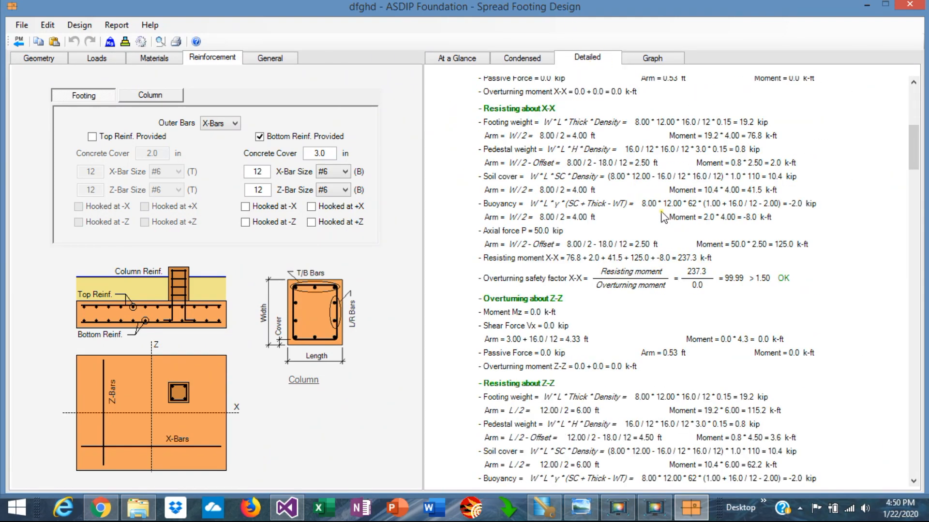
scroll(663, 217, "down", 10)
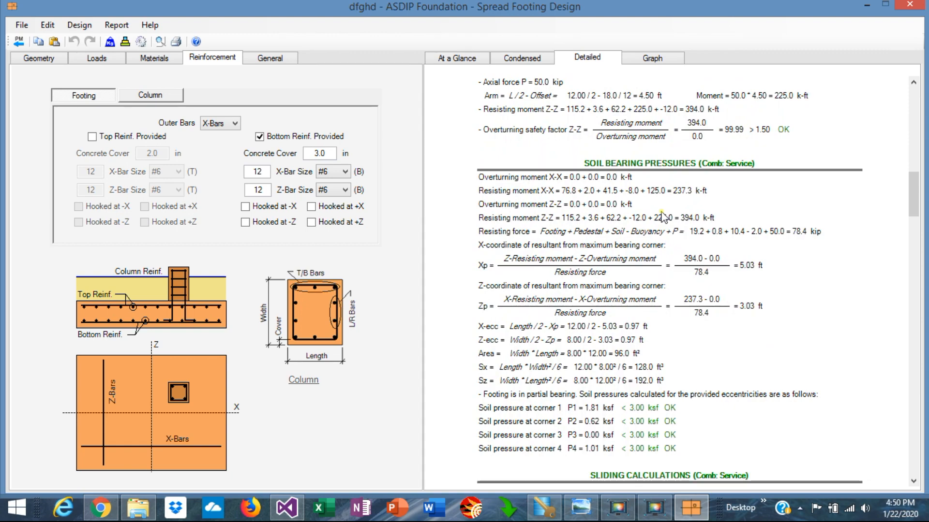
scroll(664, 217, "down", 3)
scroll(664, 217, "down", 7)
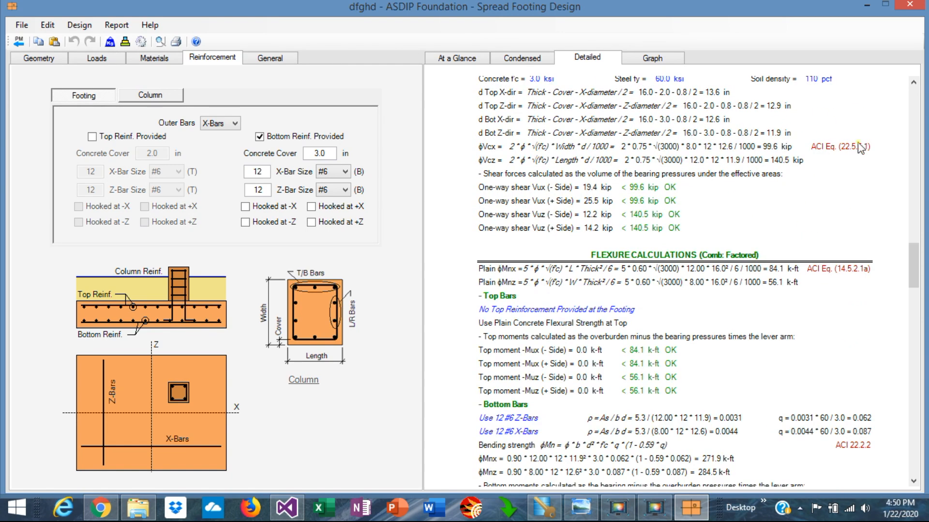
scroll(725, 271, "down", 7)
scroll(726, 271, "down", 8)
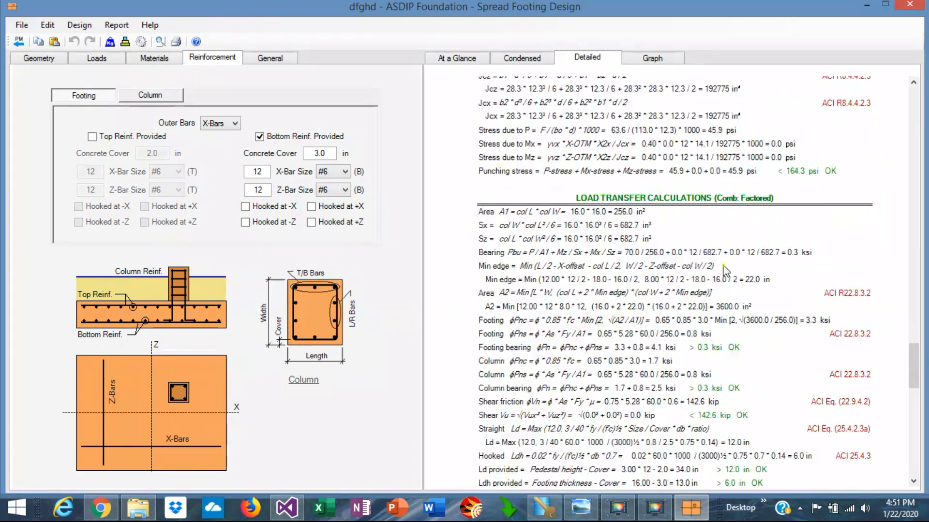
Browse the result graphs for soil bearing, one-way shear, punching, bending, column interaction and construction.
left_click(658, 60)
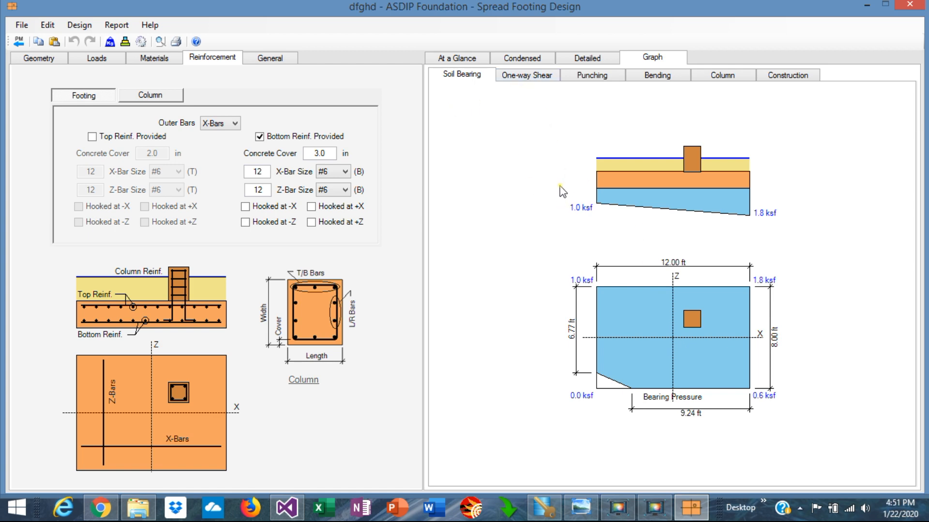
left_click(526, 77)
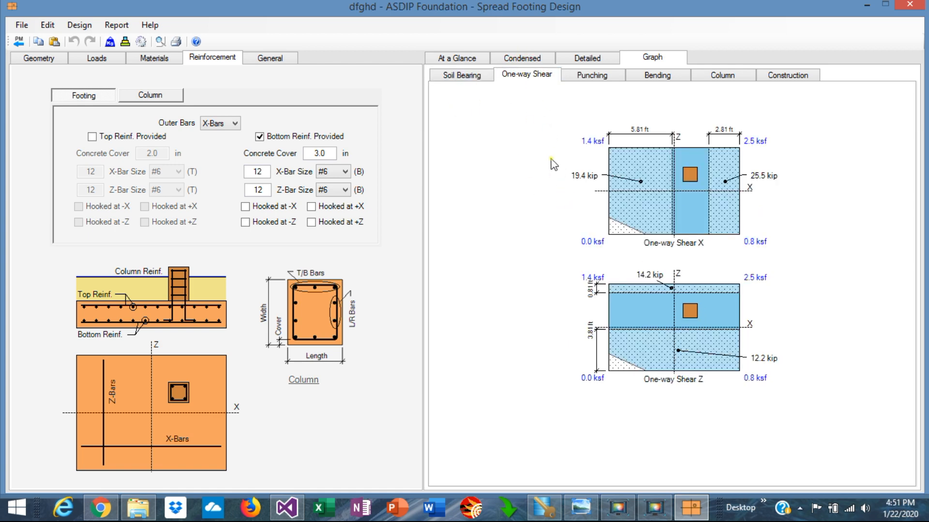
left_click(595, 80)
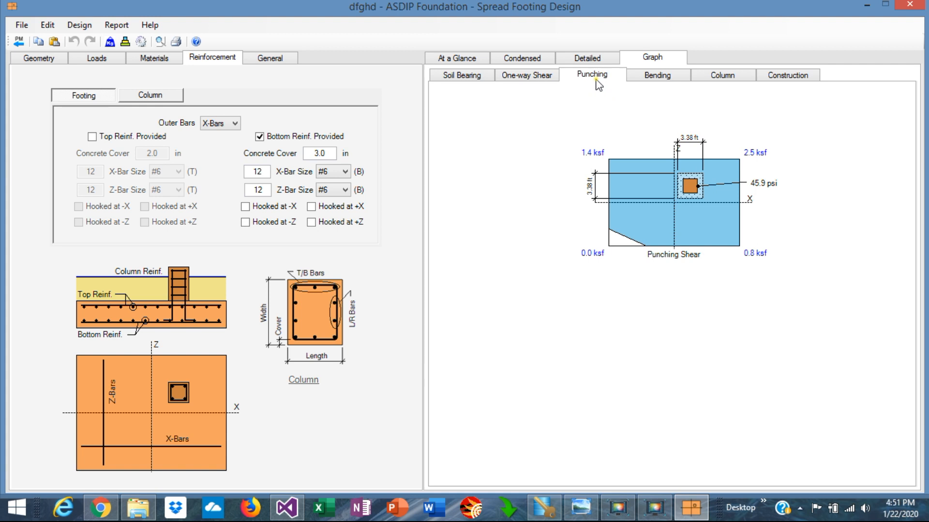
left_click(666, 80)
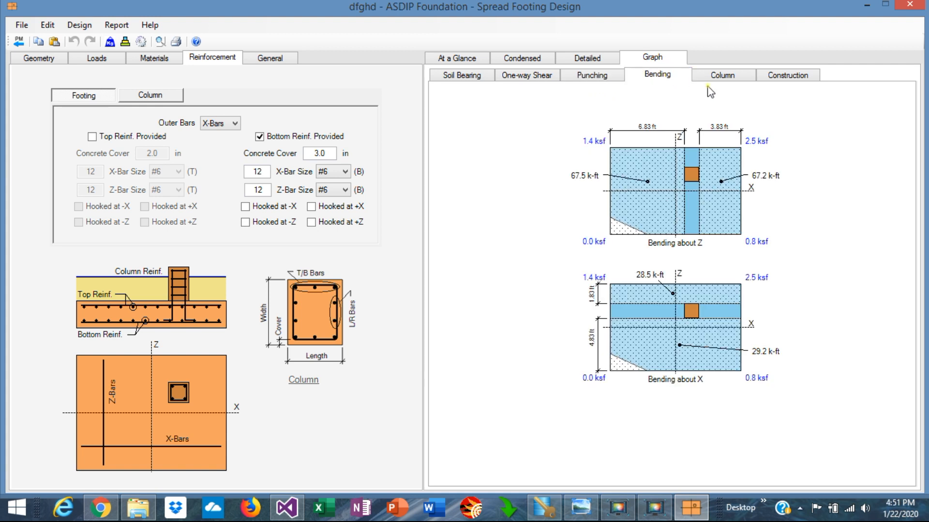
left_click(730, 78)
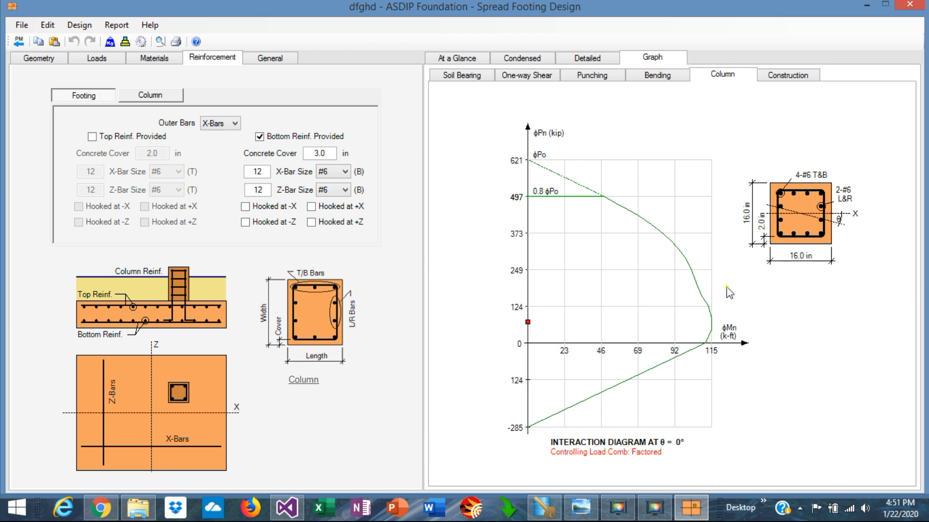
left_click(784, 83)
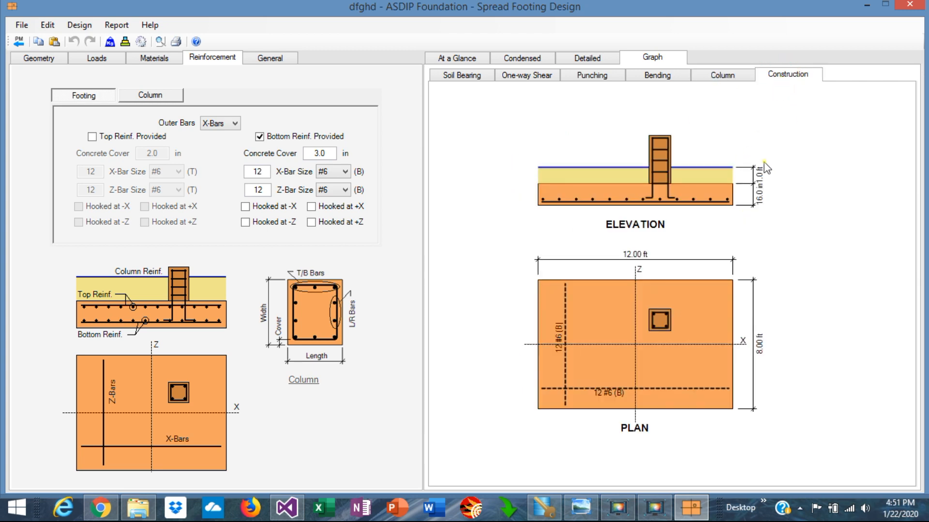
left_click(444, 75)
Switch the loads back to nominal loads combined by the program and return to the geometry inputs.
left_click(97, 58)
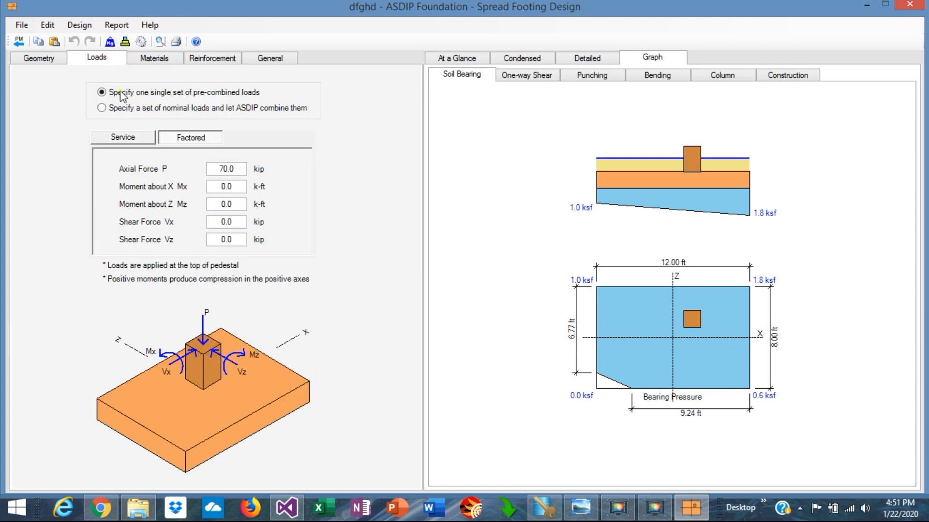
left_click(108, 111)
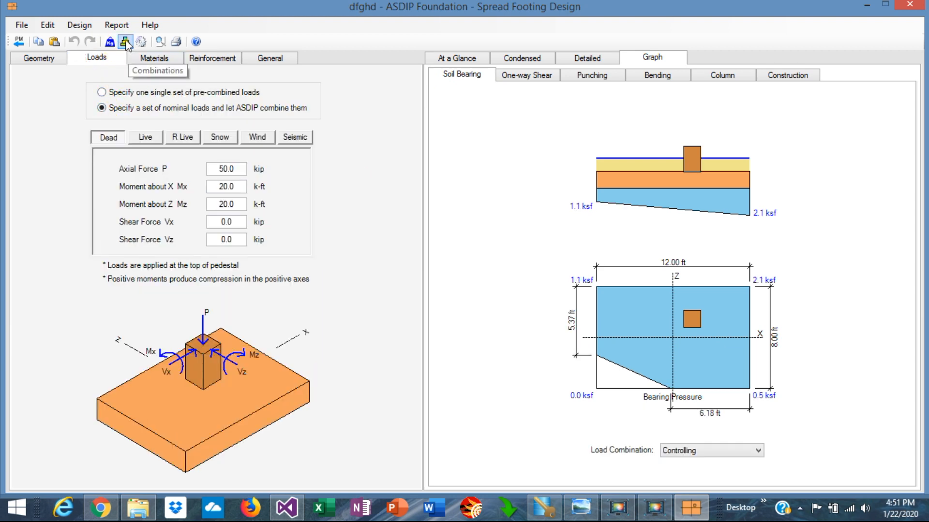
left_click(35, 60)
Open Load Combinations, choose User-defined, and enter factored combinations 1.2 Dead and 1.2 Dead + 1.5 Live.
left_click(140, 42)
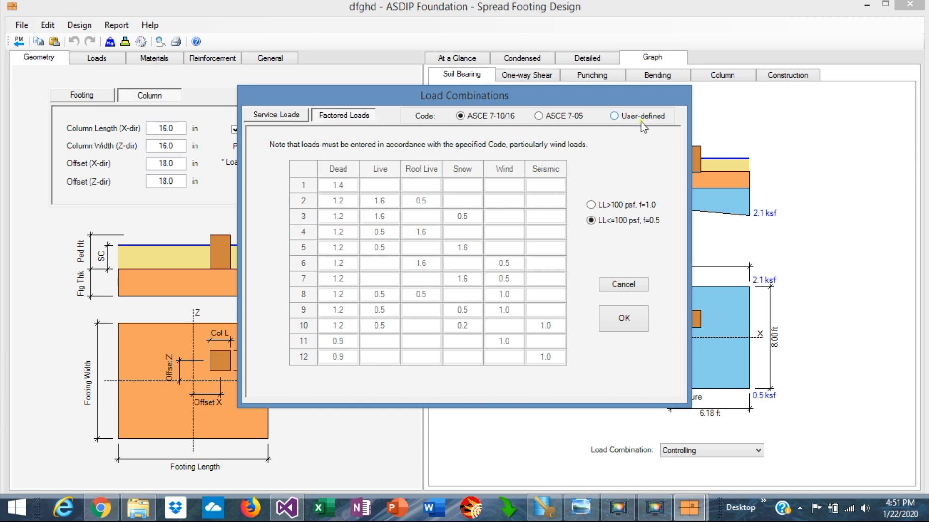
left_click(614, 116)
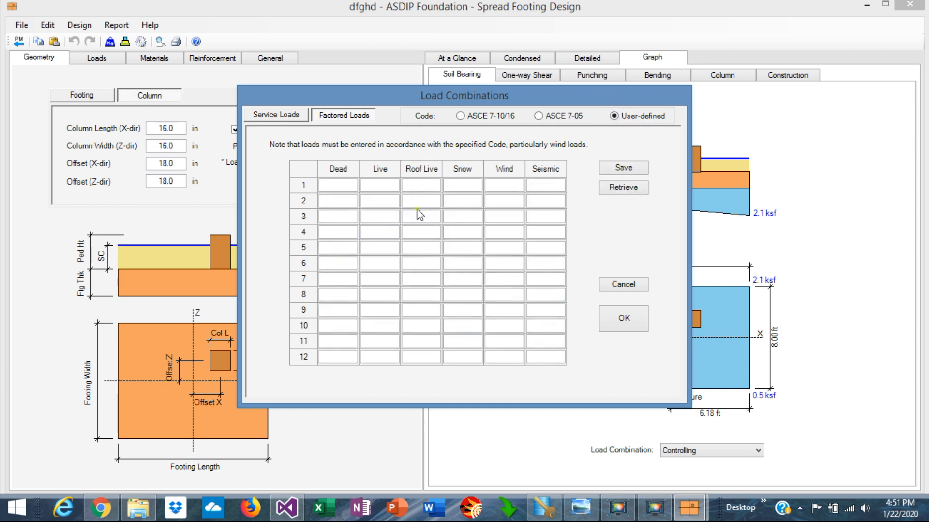
left_click(380, 185)
type("2")
key("BackSpace")
type("1.2")
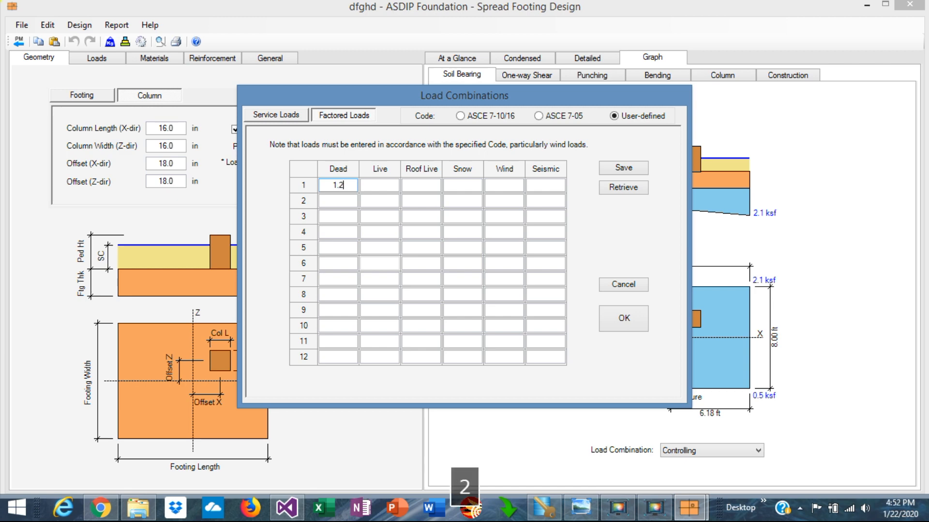
key("Return")
type("1.2")
left_click(387, 201)
type("1.5")
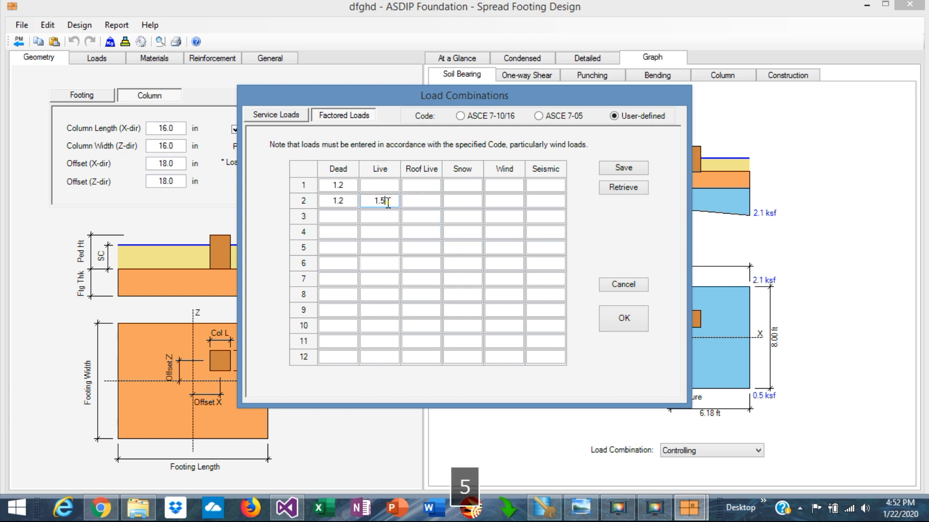
left_click(509, 233)
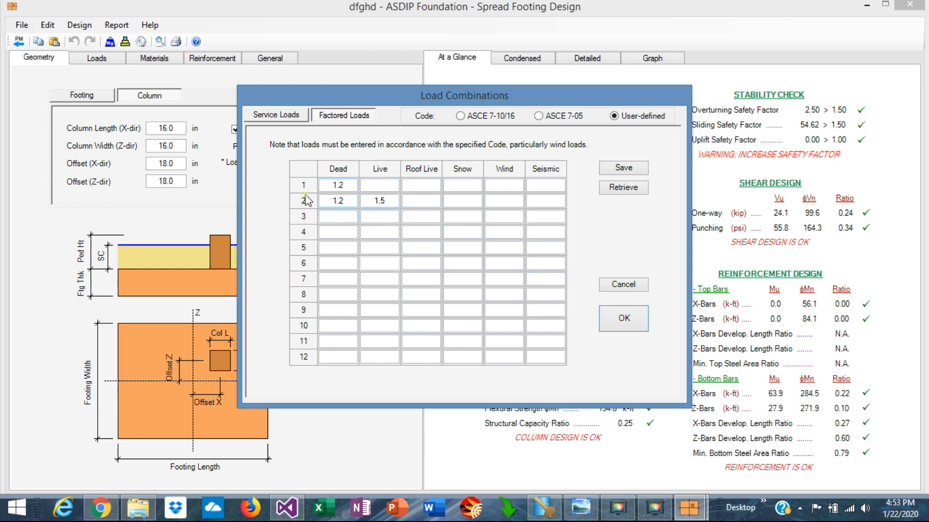
Set the load combination code to ASCE 7-10/16 and confirm the dialog.
left_click(538, 116)
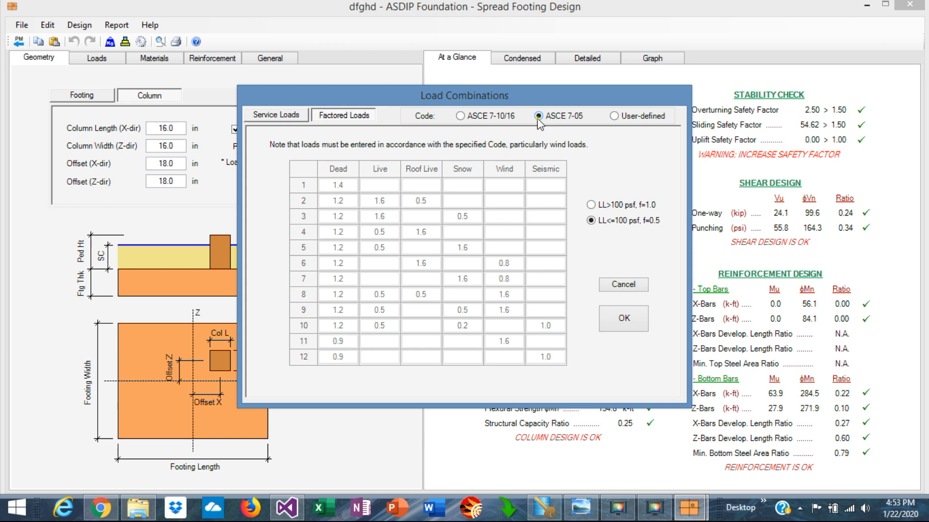
left_click(460, 116)
key("Return")
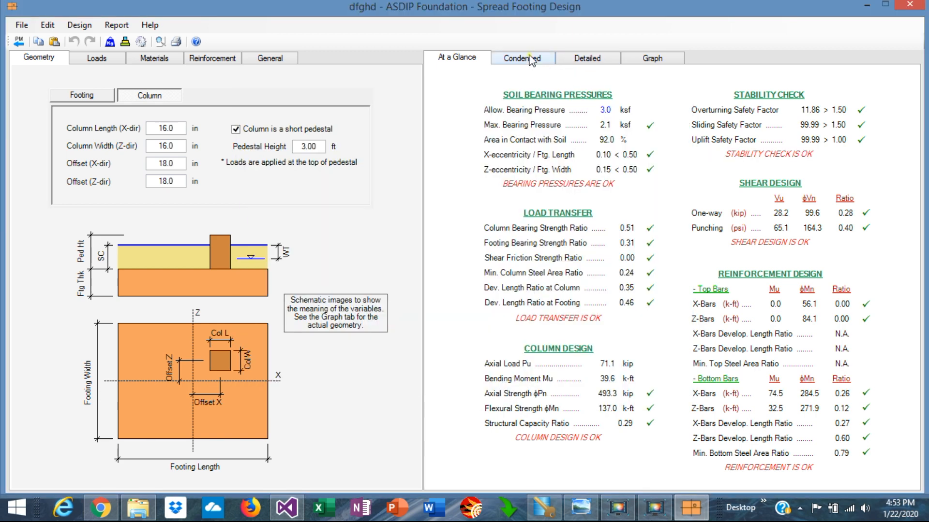
Show the soil bearing graph for the 1.0D+0.75L+0.75Lr+0.45W load combination.
left_click(660, 56)
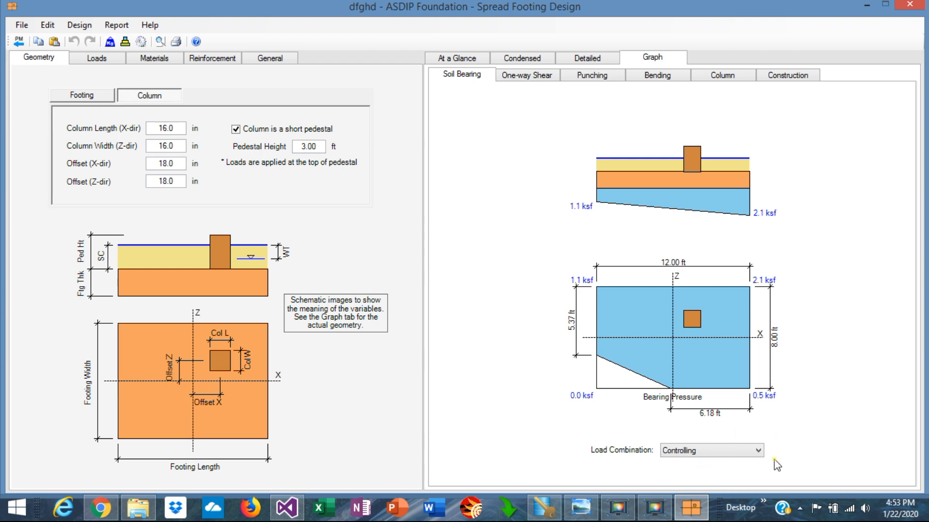
left_click(742, 455)
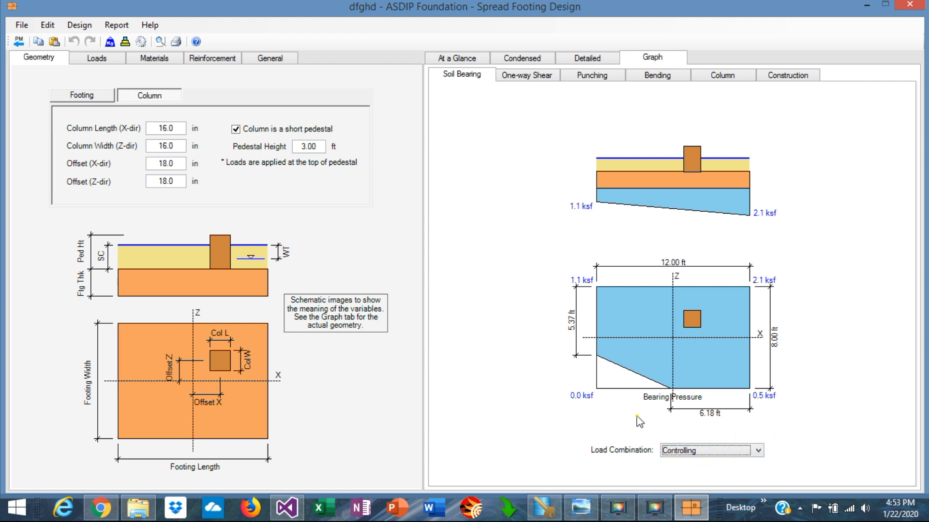
left_click(759, 451)
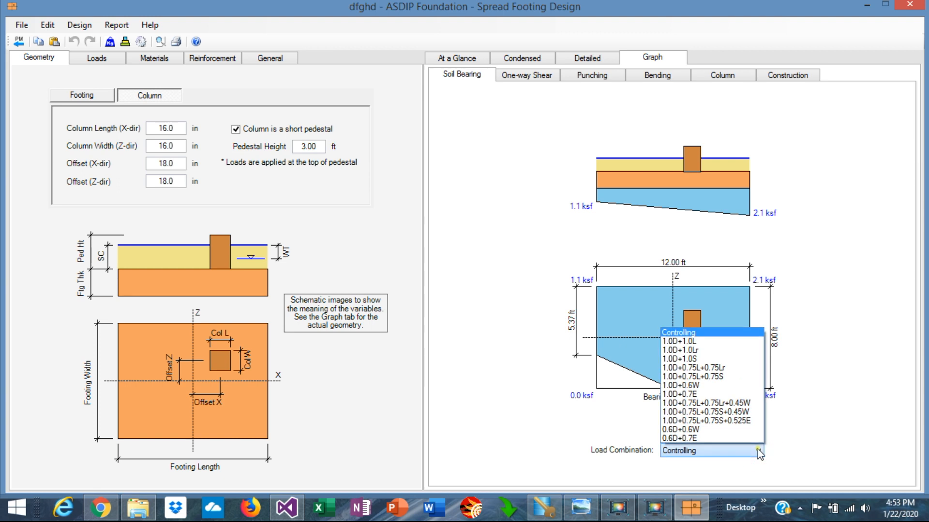
left_click(730, 403)
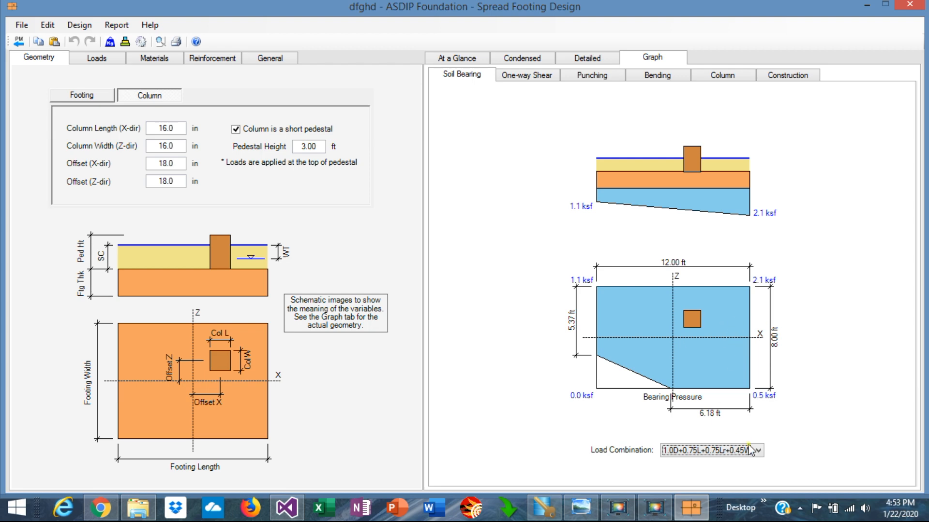
View the one-way shear and punching shear graphs.
left_click(528, 75)
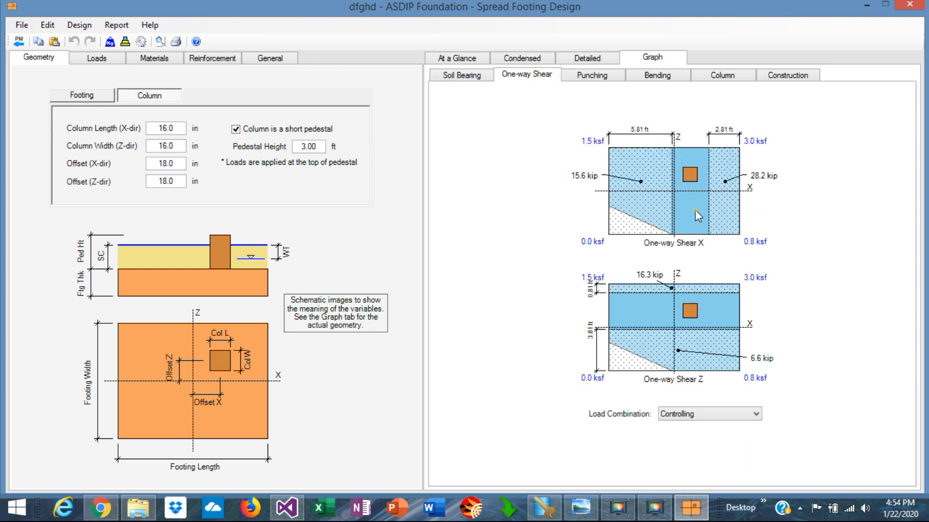
left_click(593, 76)
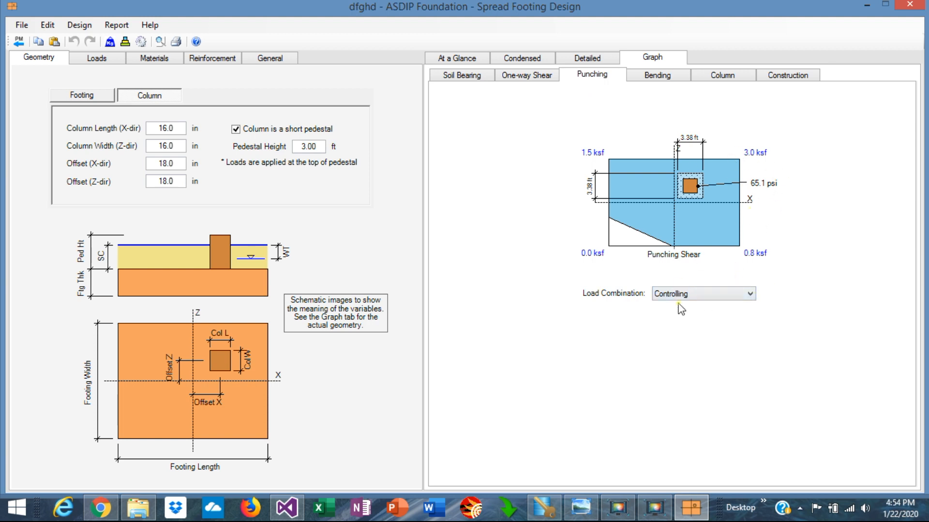
View the bending graphs and briefly review the factored load combinations before dismissing the dialog.
left_click(659, 77)
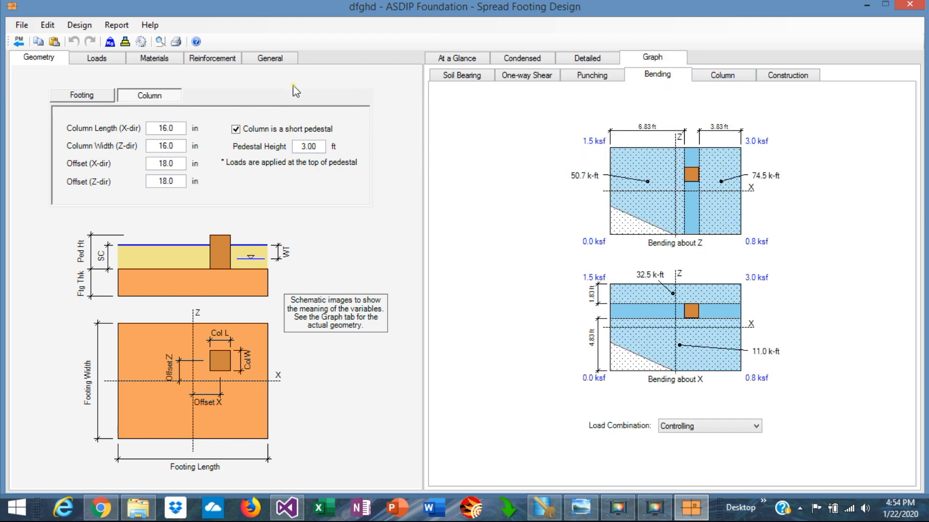
left_click(125, 41)
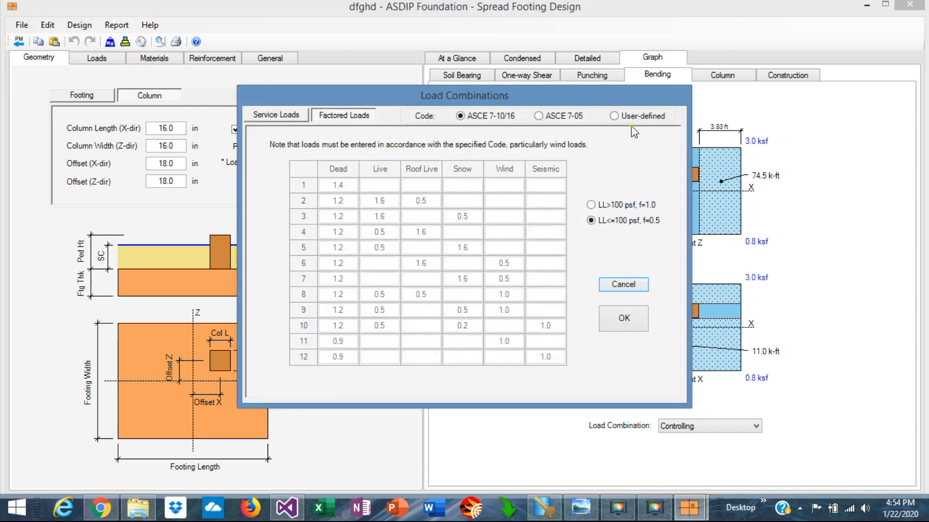
key("Escape")
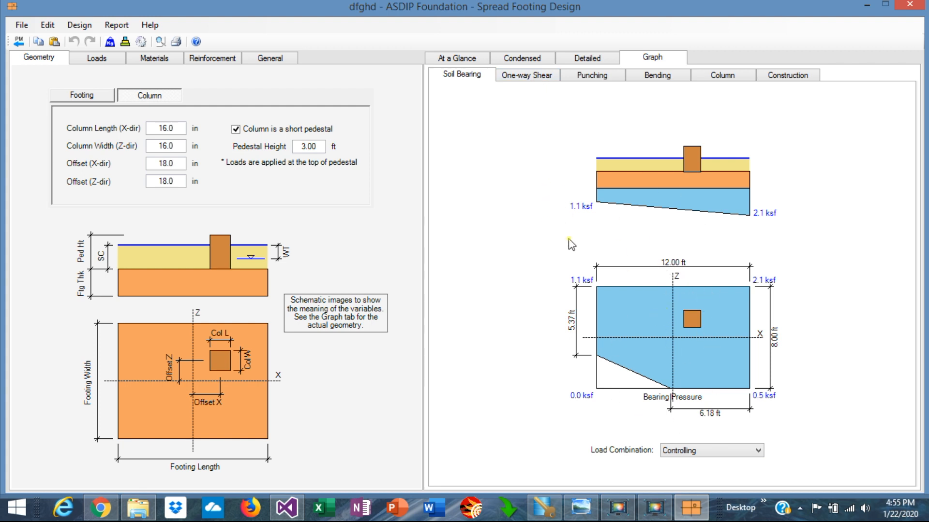
Display the soil bearing graph for the 1.0D+0.75L+0.75Lr+0.45W load combination.
left_click(759, 451)
left_click(758, 451)
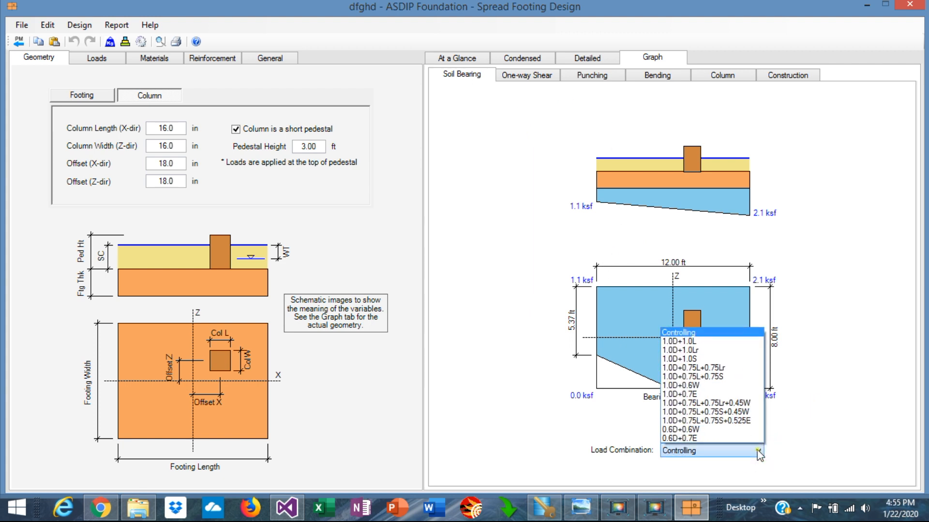
left_click(738, 403)
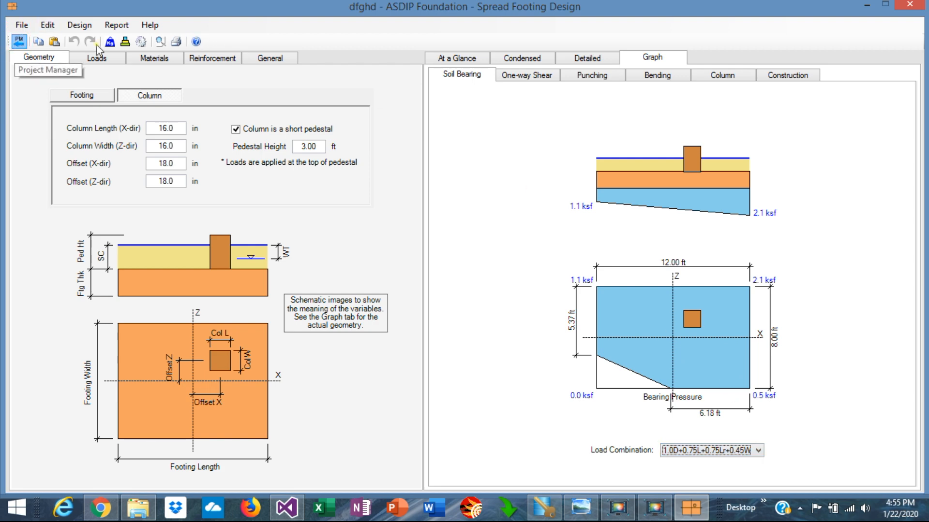
Open the strap footing calculation fghdf from the Project Manager and accept its load combinations.
left_click(18, 41)
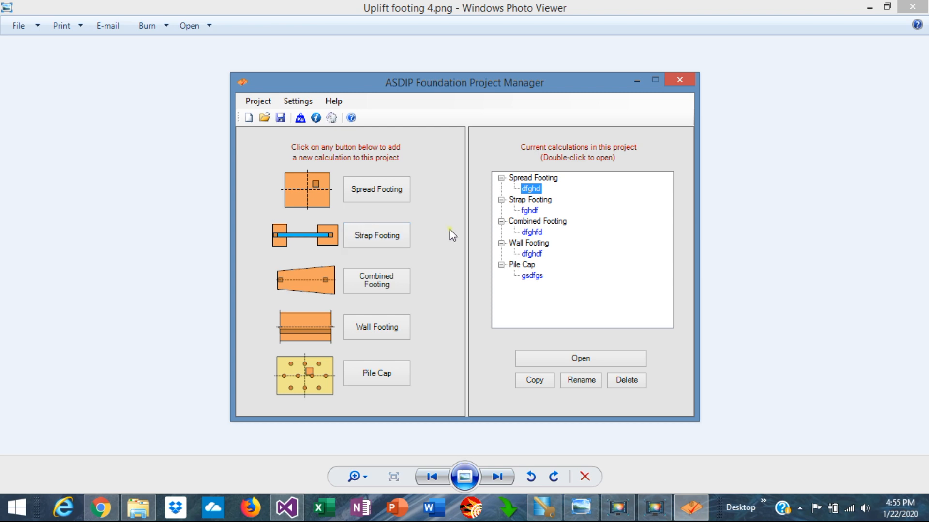
double_click(532, 211)
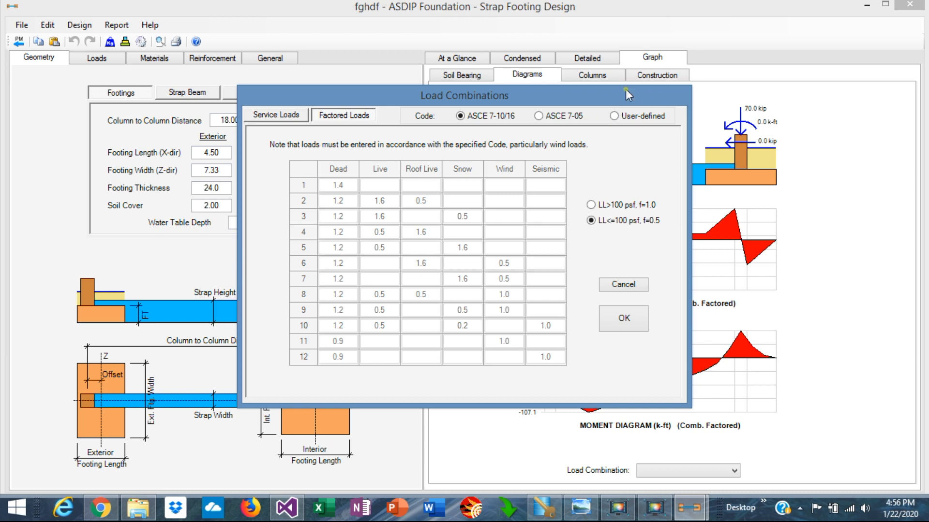
left_click(624, 322)
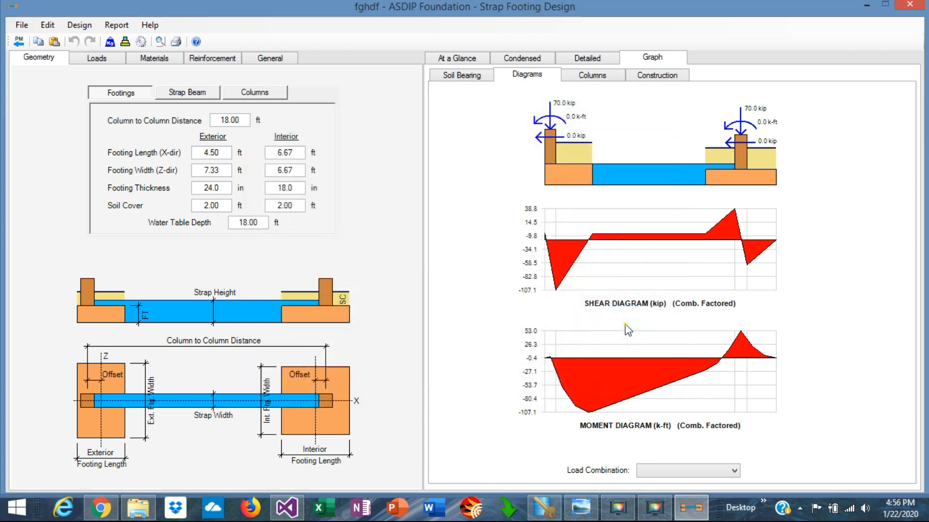
Review the strap footing's load input and its detailed and condensed result reports.
left_click(89, 59)
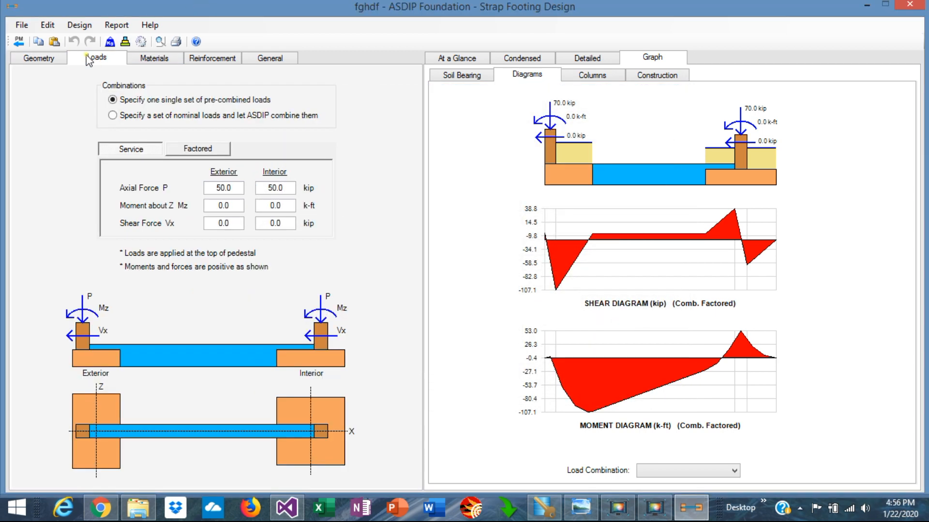
left_click(586, 59)
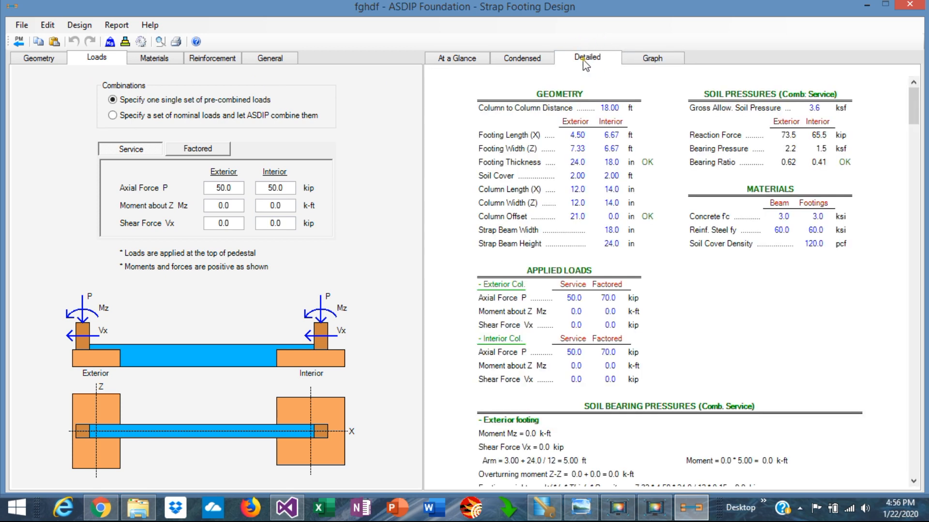
left_click(508, 65)
scroll(710, 334, "down", 15)
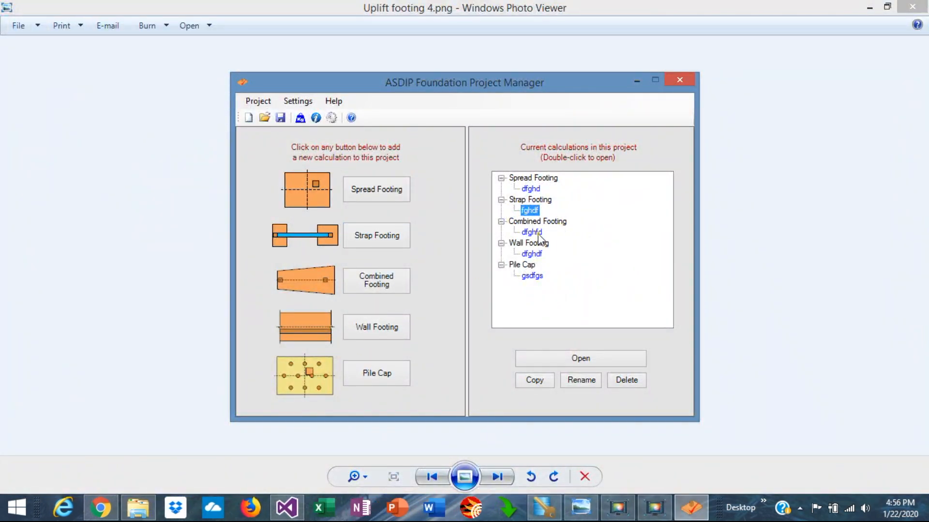
Open the combined footing calculation dfghfd and review its soil bearing graph, shear and moment diagrams, and load combinations.
double_click(536, 233)
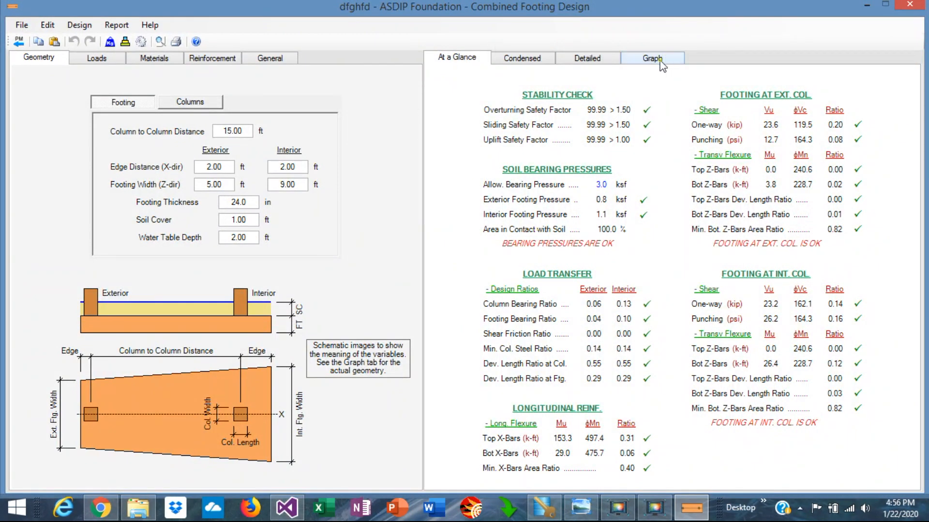
left_click(660, 60)
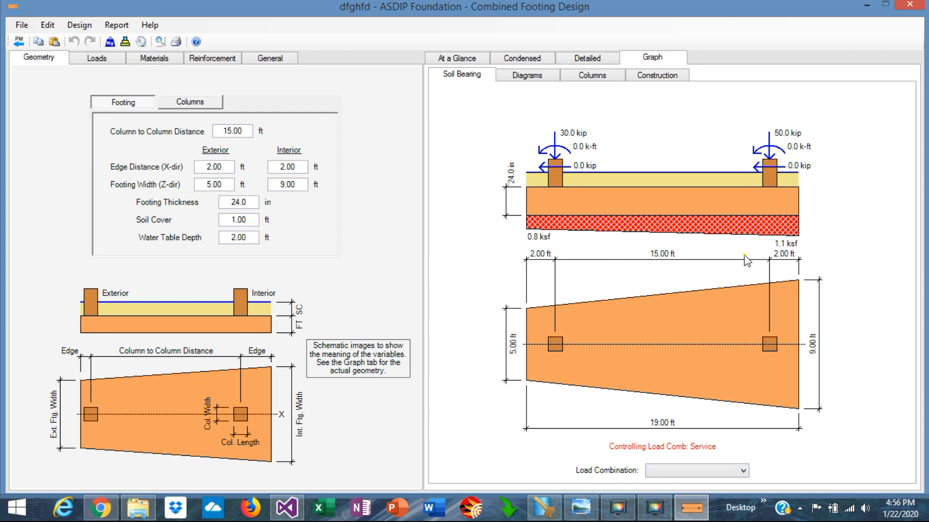
left_click(521, 84)
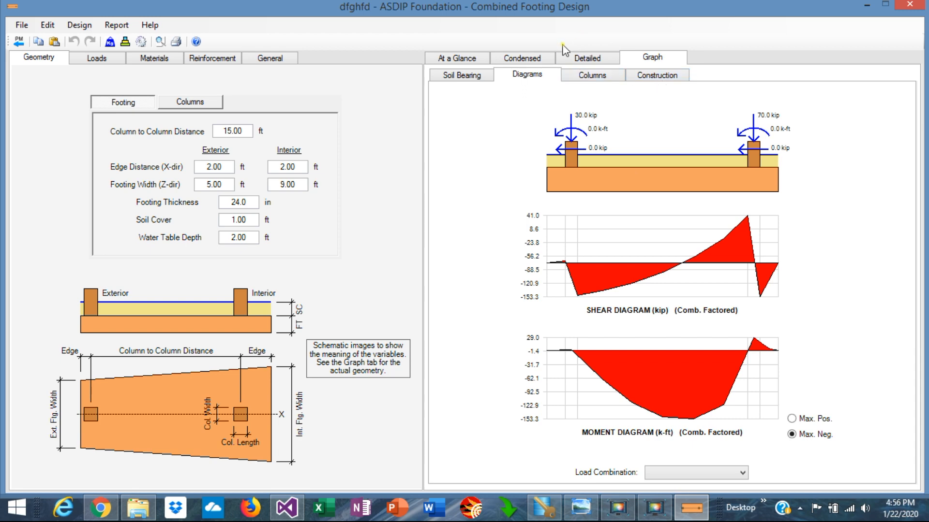
left_click(125, 42)
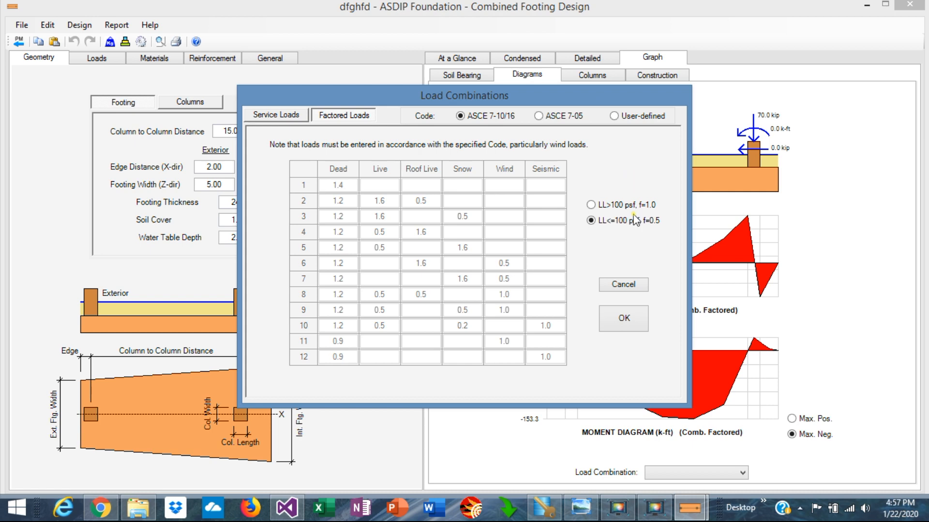
left_click(624, 320)
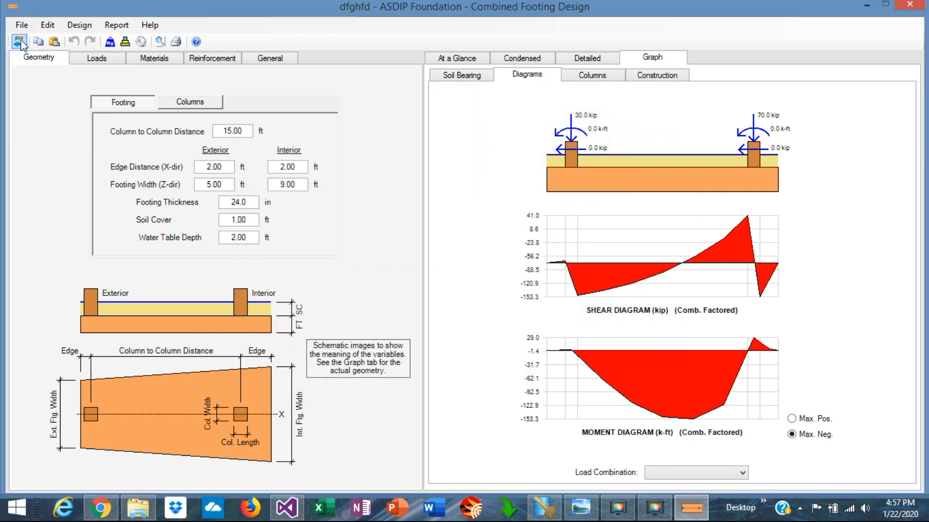
Open the wall footing calculation dfghdf from the Project Manager and review its footing and wall geometry.
left_click(20, 43)
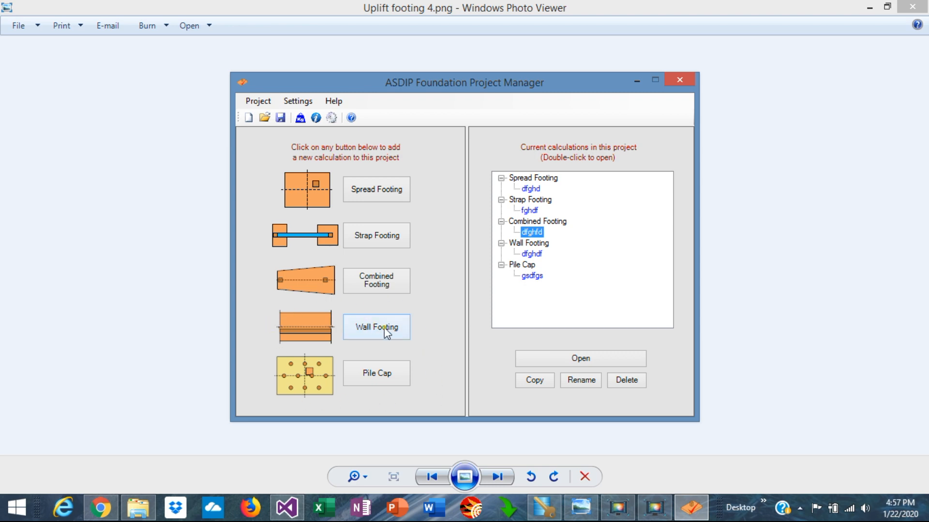
double_click(532, 254)
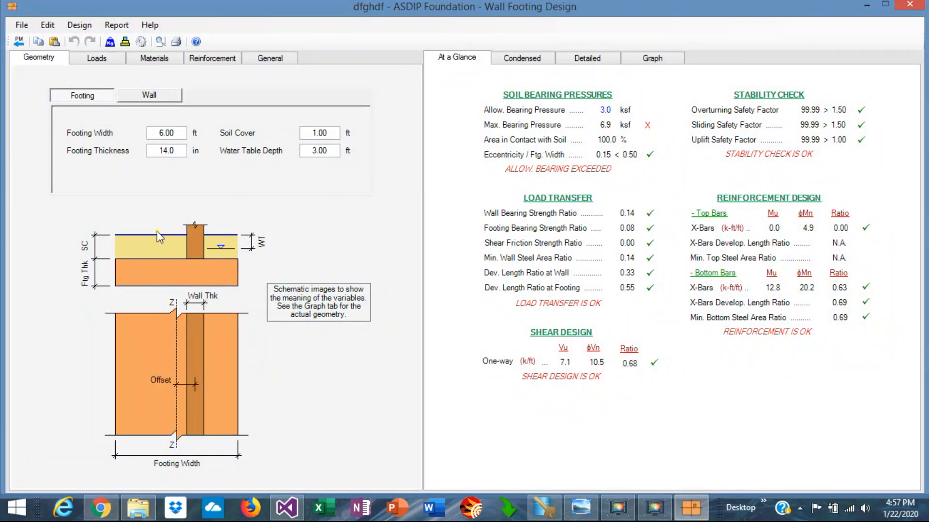
left_click(149, 95)
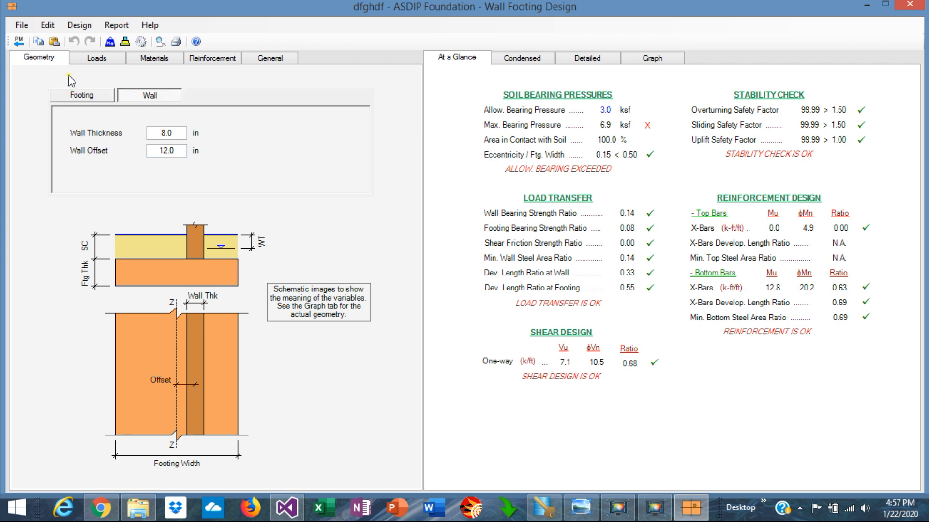
left_click(75, 96)
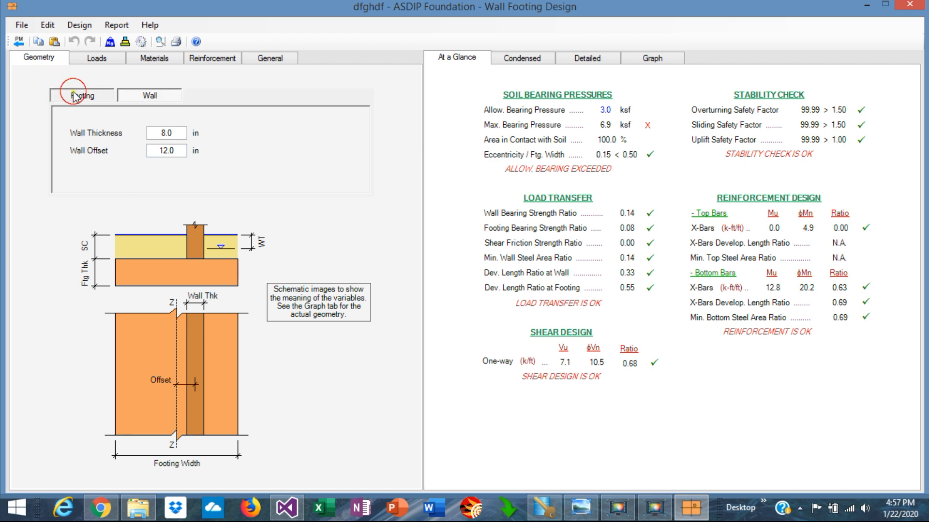
left_click(140, 94)
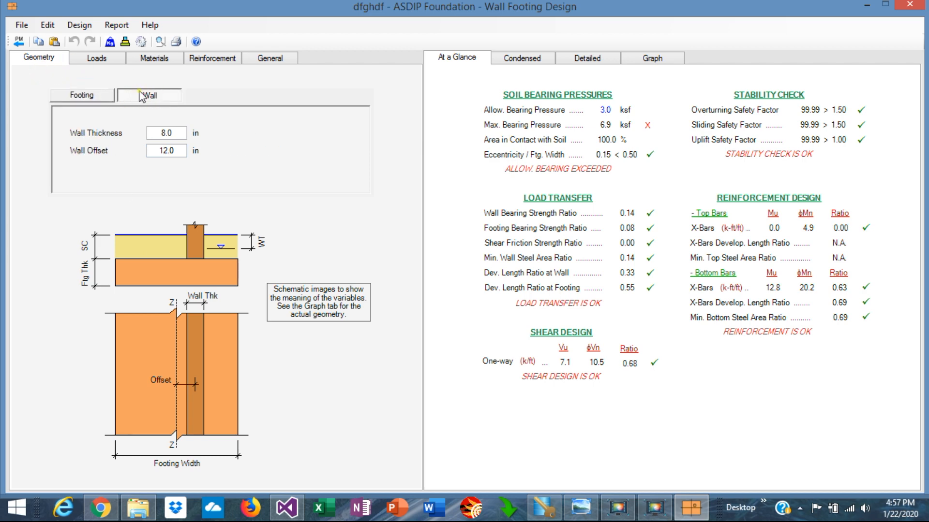
Switch the wall footing loads to one single set of pre-combined loads, then back to nominal loads.
left_click(98, 58)
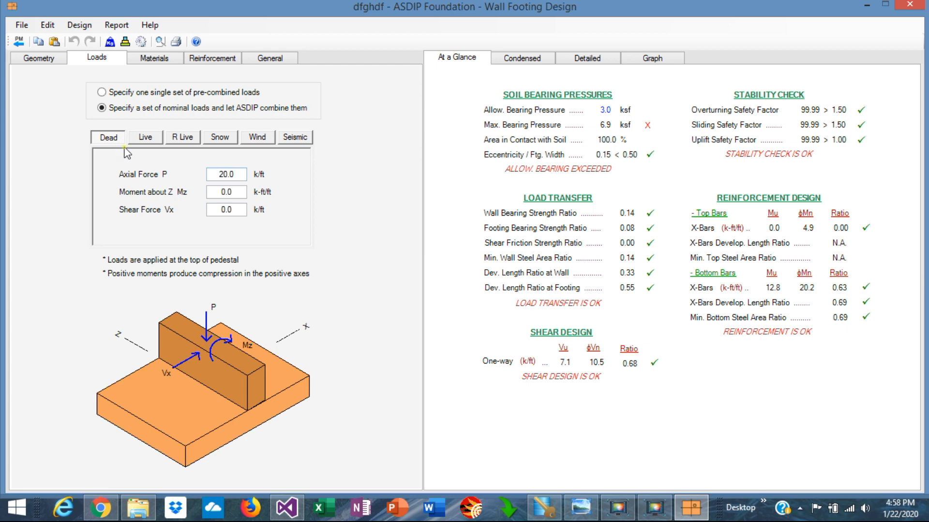
left_click(107, 96)
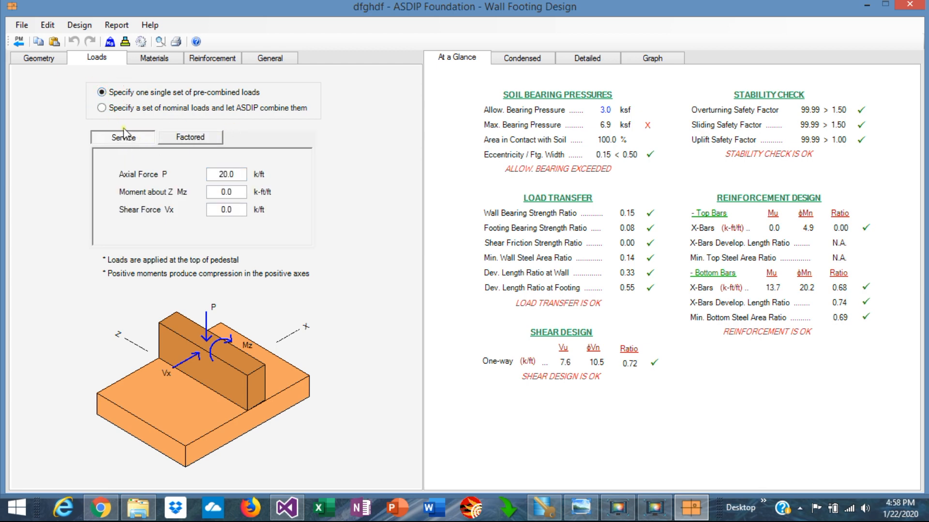
left_click(102, 108)
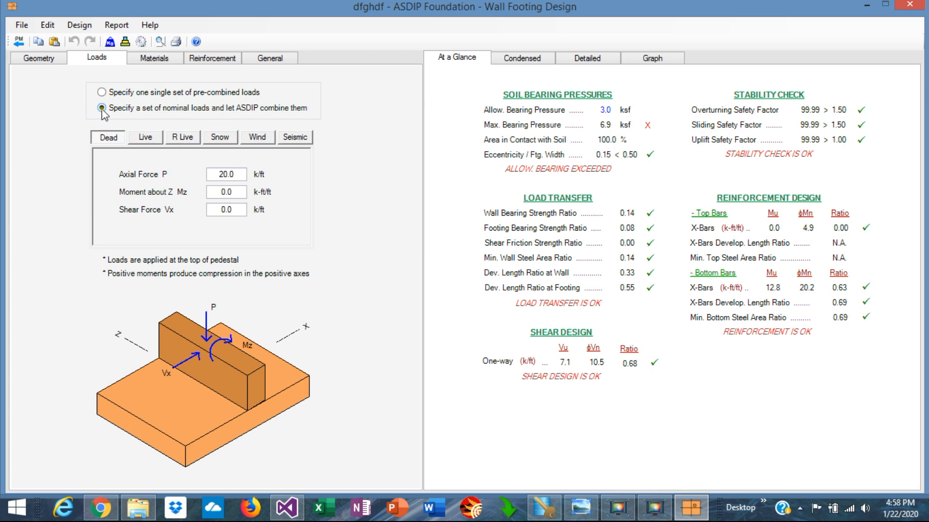
Review the wall footing's footing and wall materials, reinforcement, and factored load combinations.
left_click(153, 58)
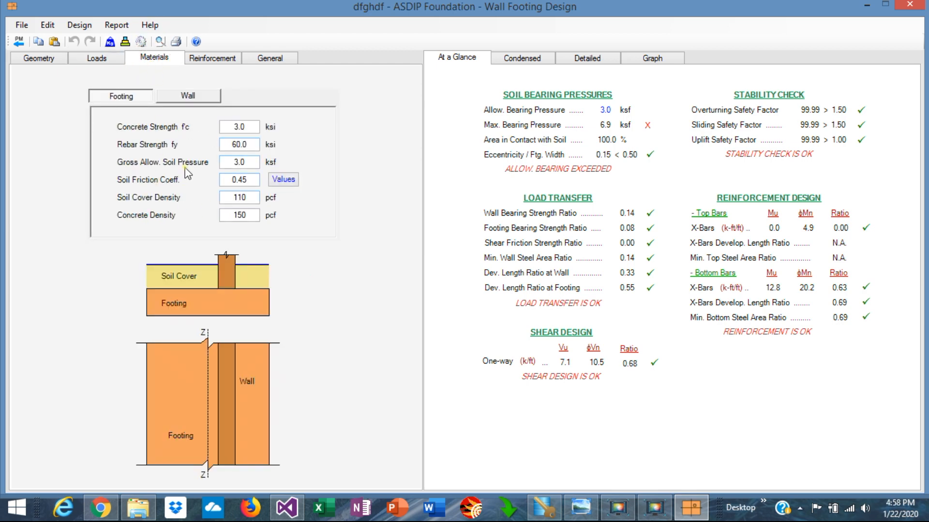
left_click(184, 98)
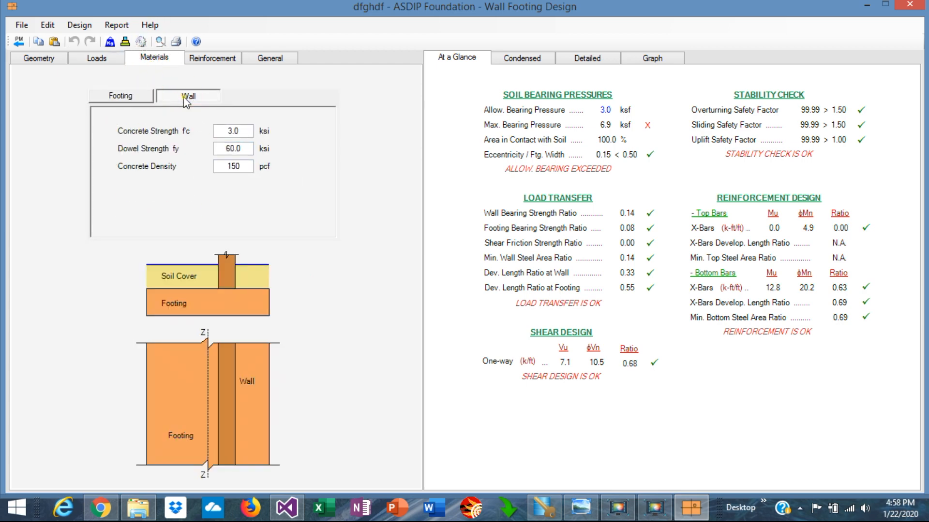
left_click(216, 58)
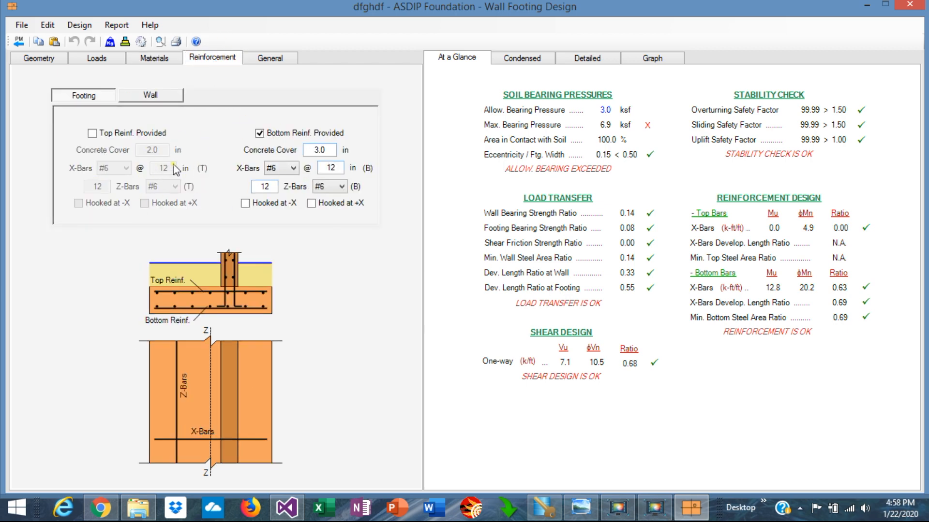
left_click(147, 95)
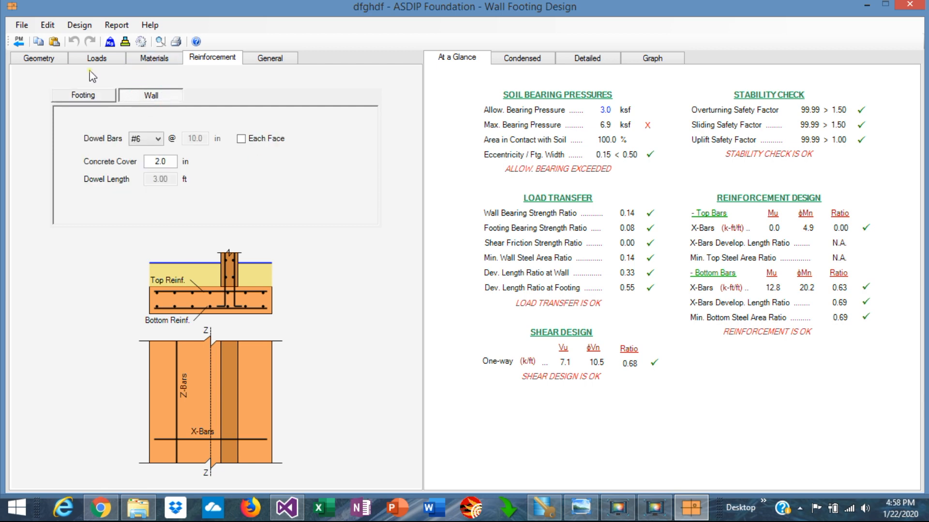
left_click(125, 42)
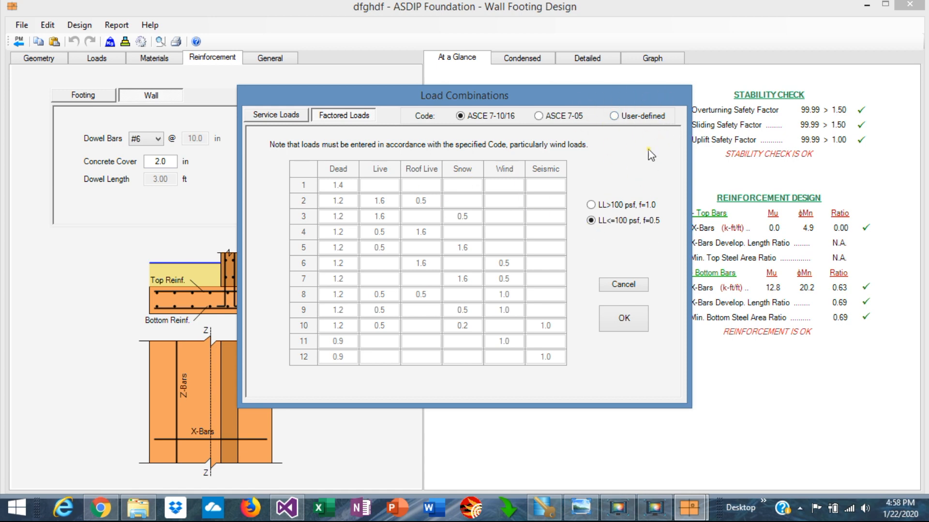
left_click(627, 324)
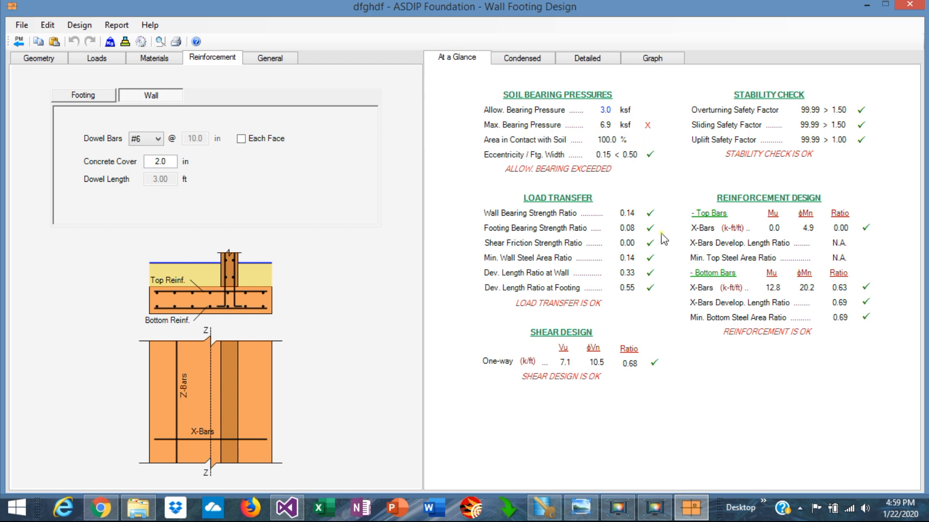
Scroll through the wall footing's condensed results report, then open the detailed report.
left_click(522, 59)
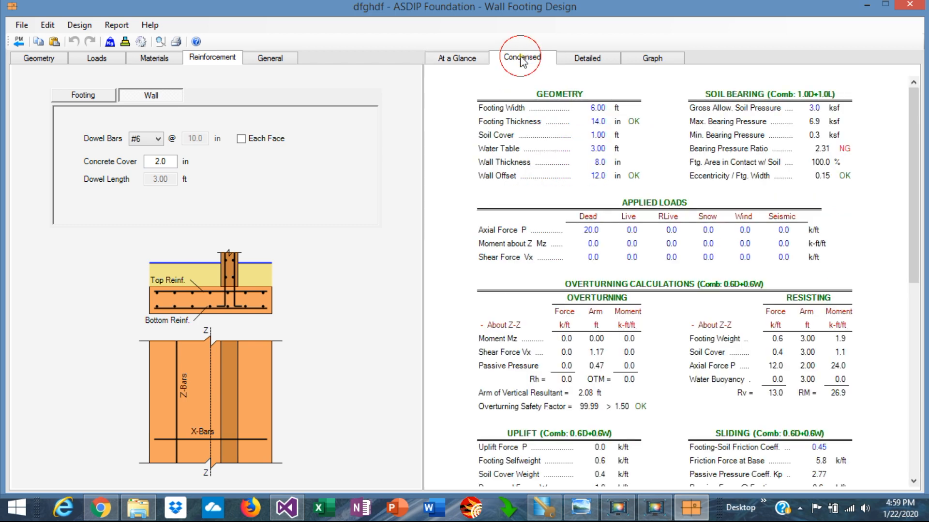
scroll(665, 313, "down", 10)
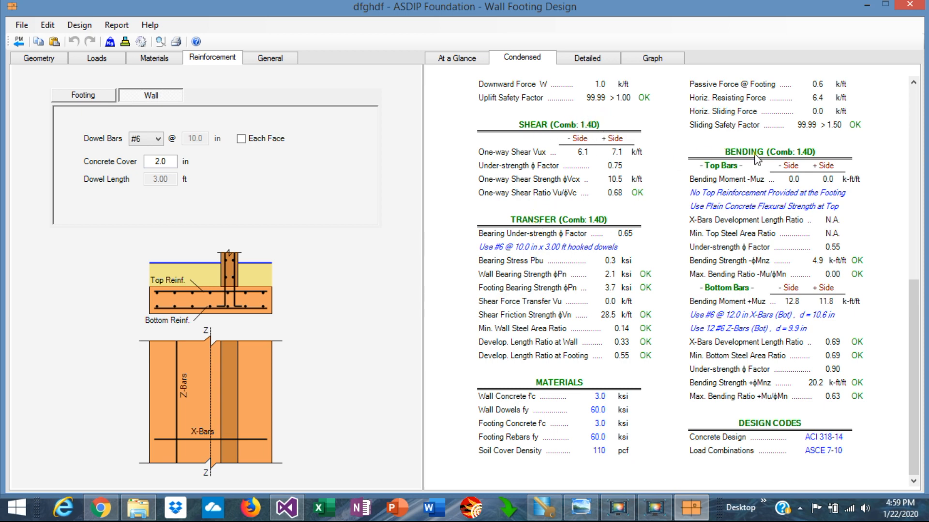
scroll(771, 214, "up", 4)
scroll(771, 213, "up", 2)
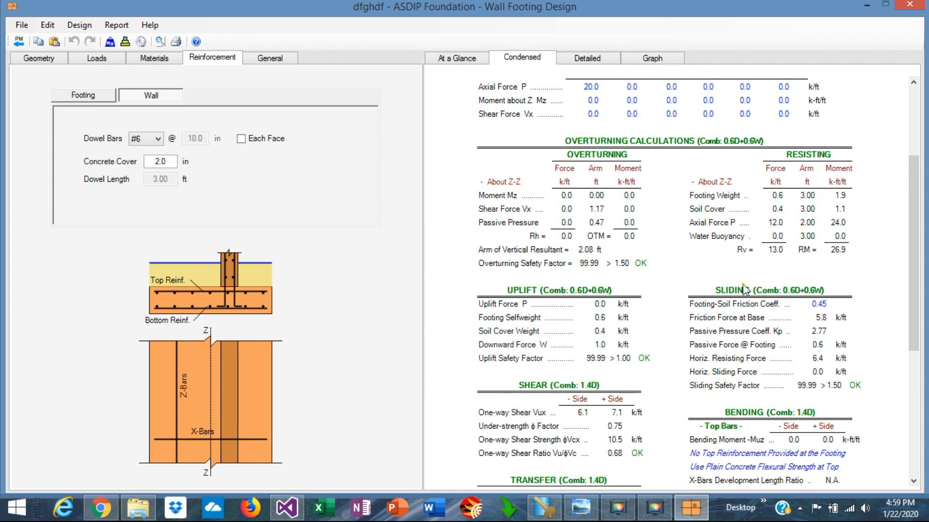
scroll(667, 158, "up", 3)
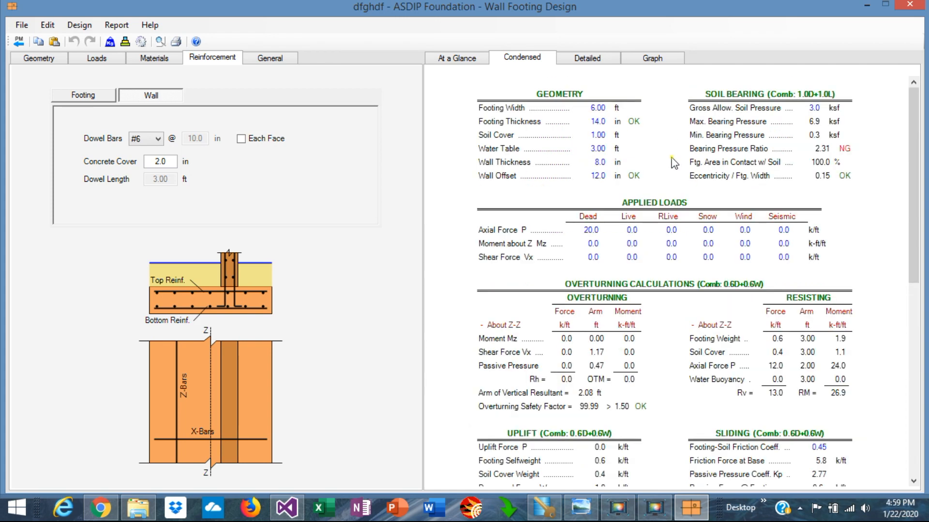
left_click(588, 66)
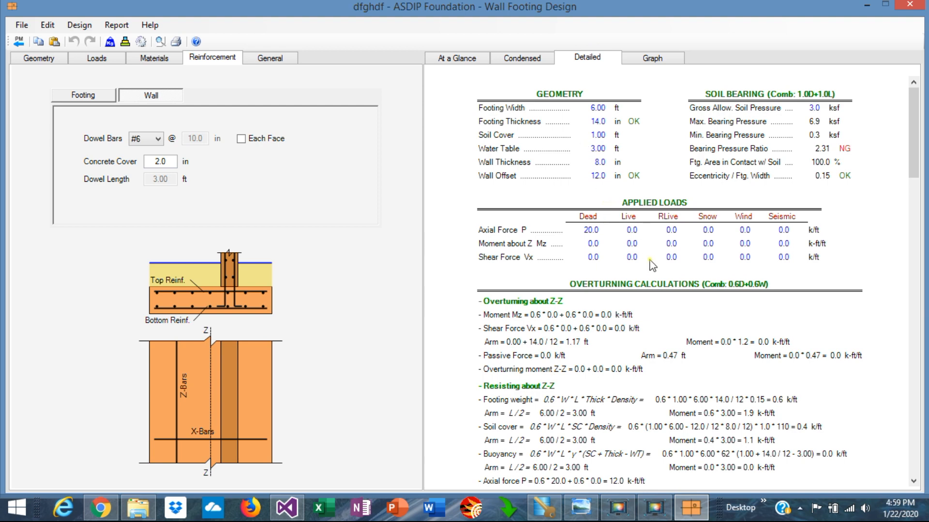
Scroll through the wall footing's detailed calculations report from overturning down to the design codes.
scroll(671, 329, "down", 3)
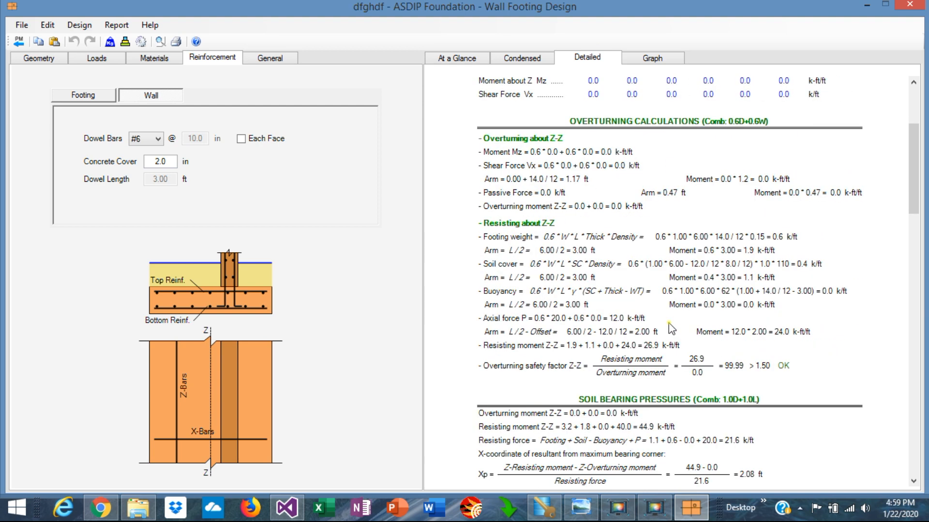
scroll(672, 329, "down", 4)
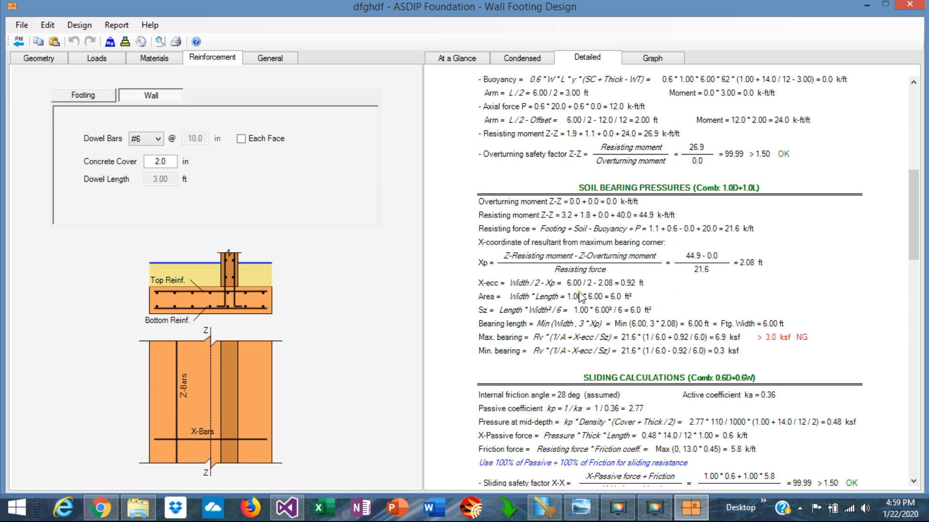
scroll(697, 317, "down", 3)
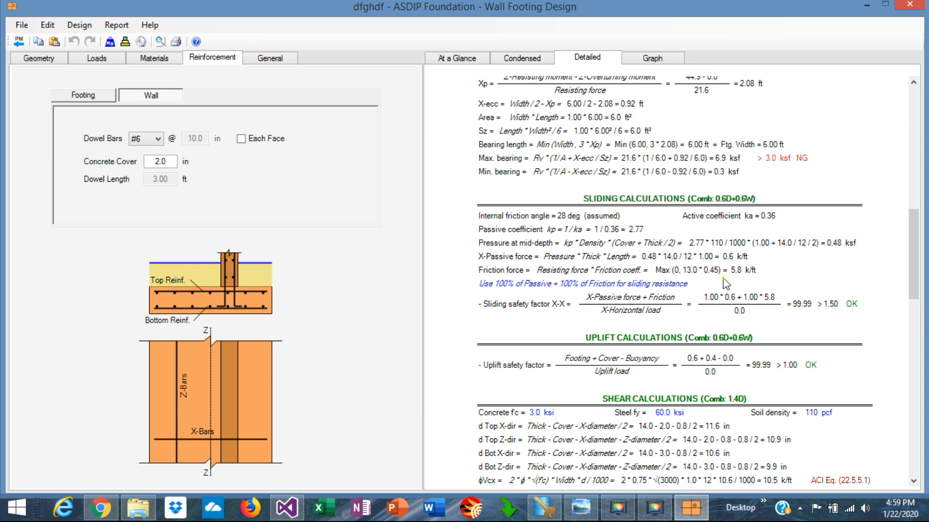
scroll(724, 283, "down", 3)
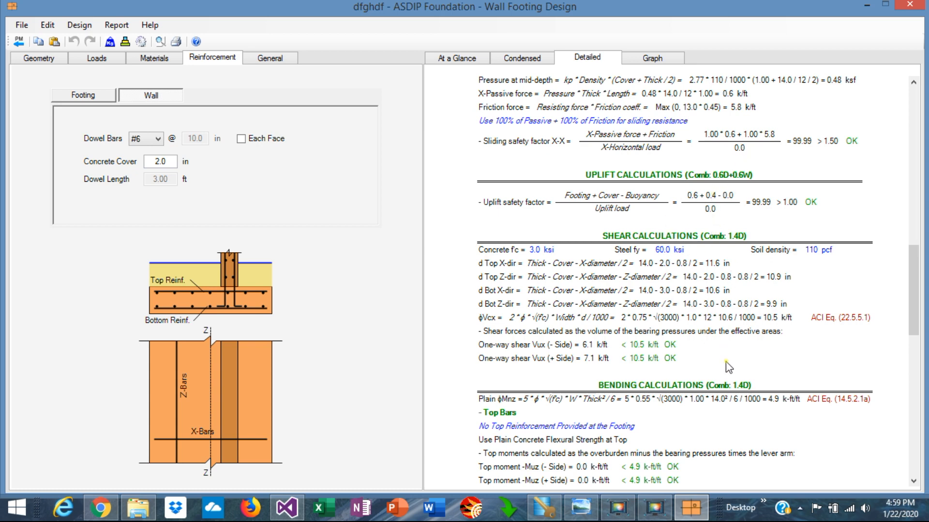
scroll(728, 367, "down", 4)
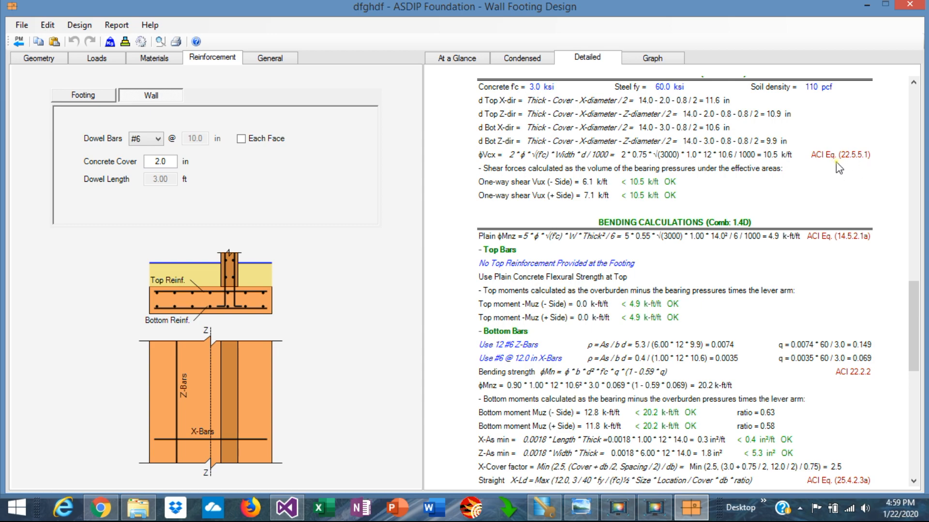
scroll(736, 320, "down", 8)
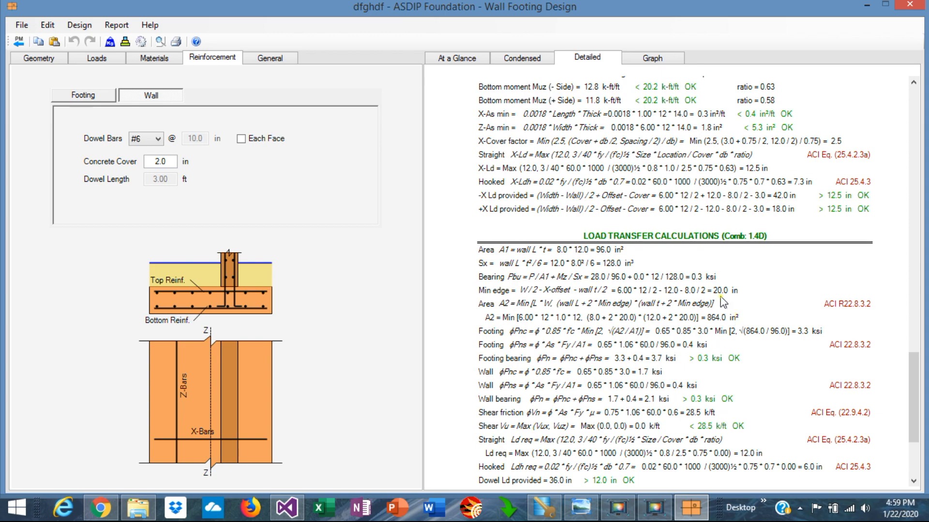
scroll(699, 299, "down", 4)
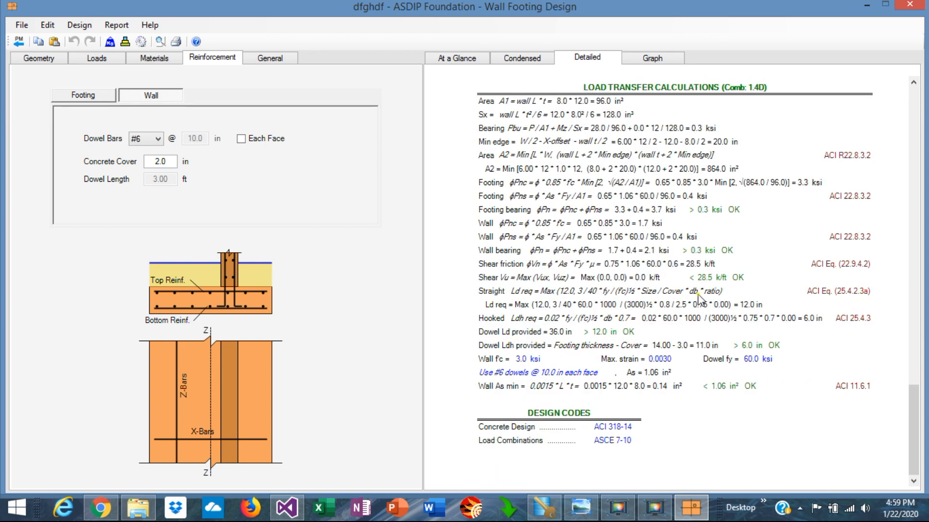
scroll(699, 299, "up", 13)
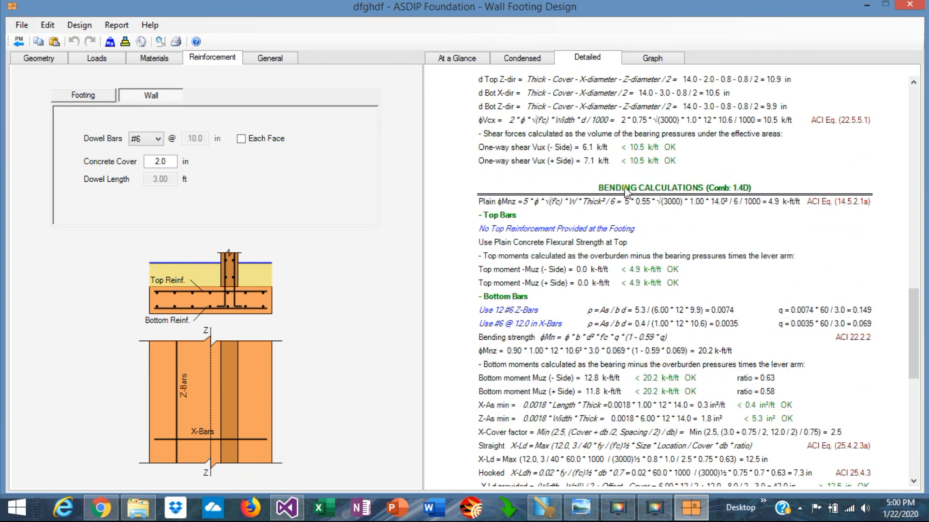
Review the wall footing's soil bearing, shear, bending and construction graphs.
left_click(659, 57)
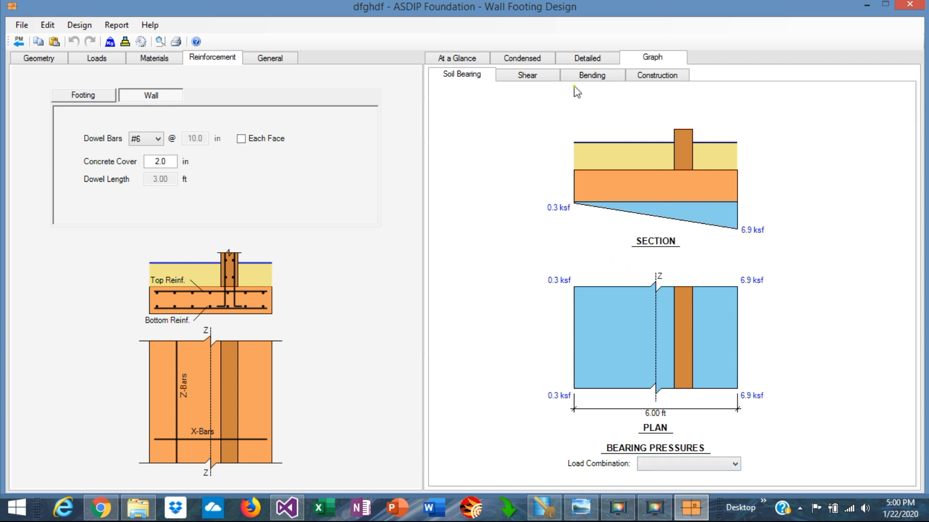
left_click(517, 77)
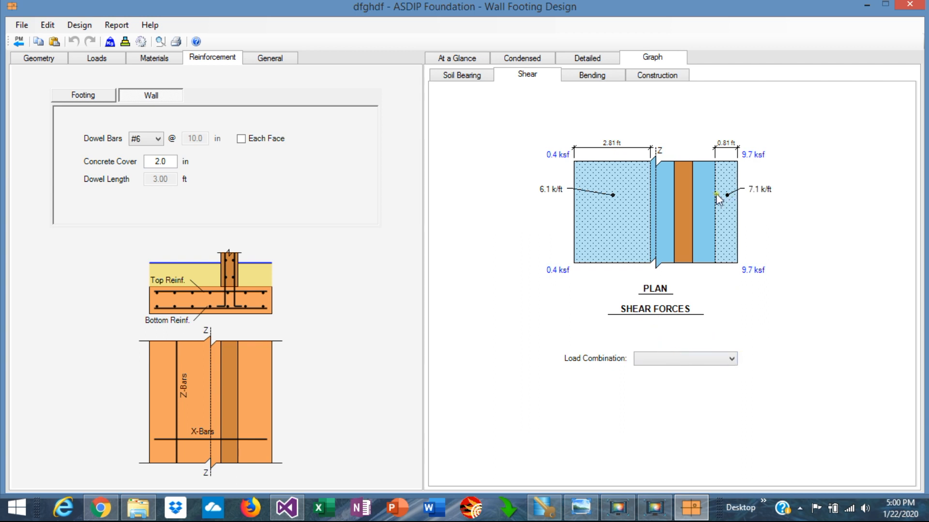
left_click(585, 81)
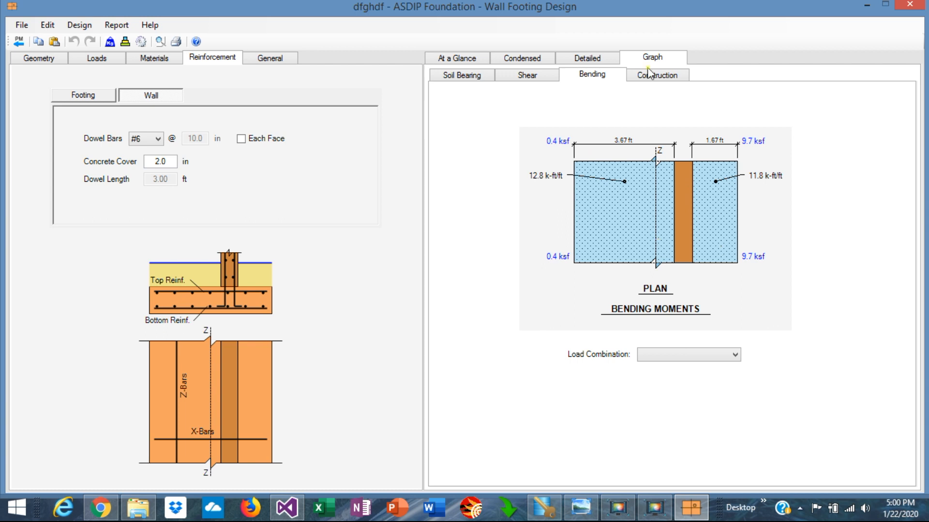
left_click(663, 80)
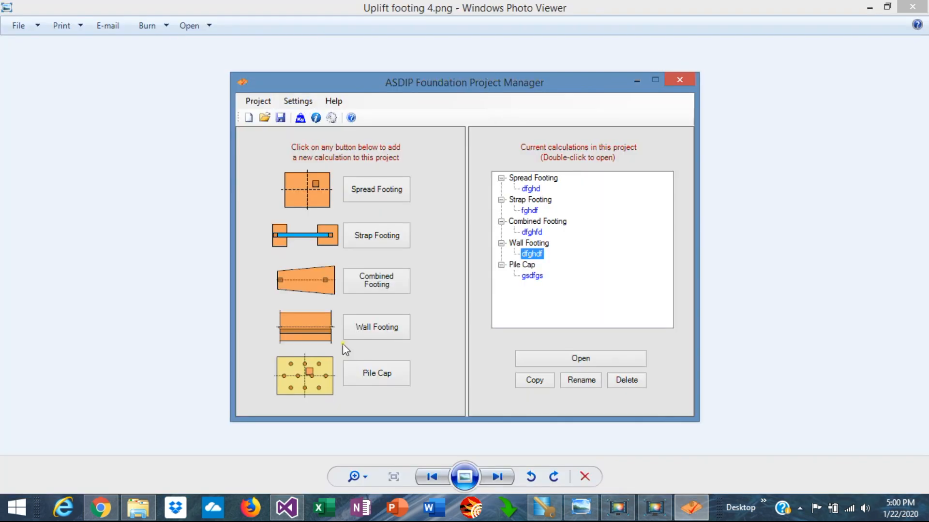
Open the pile cap calculation gsdfgs from the Project Manager.
left_click(532, 277)
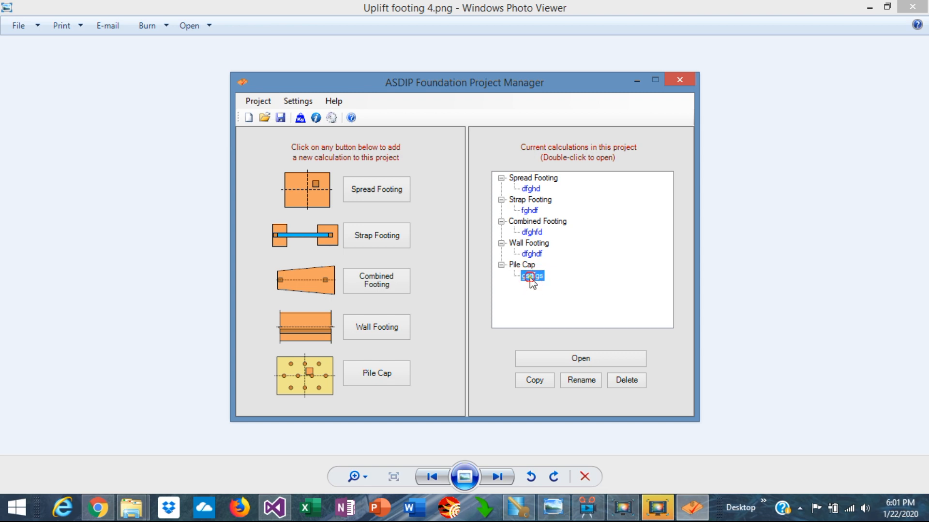
double_click(530, 276)
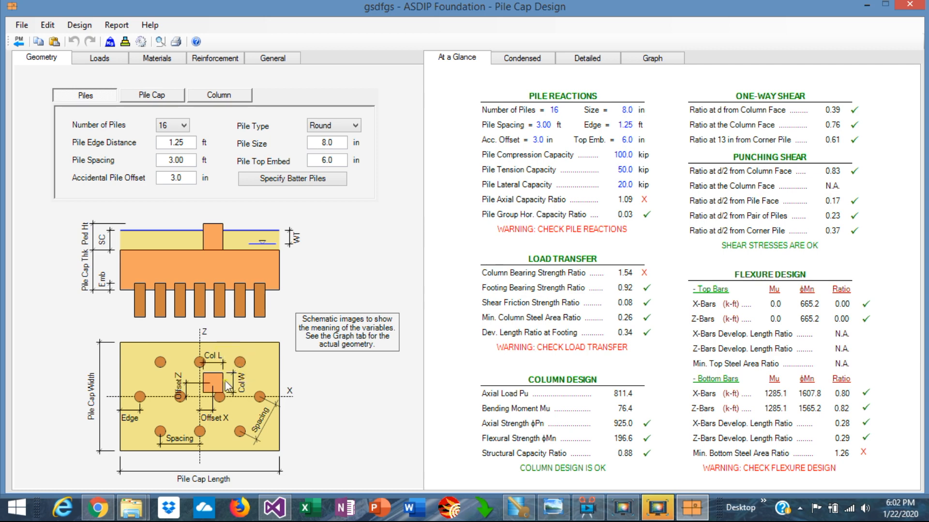
Inspect the pile type choices and the batter pile specification for the pile cap without changing them.
left_click(355, 127)
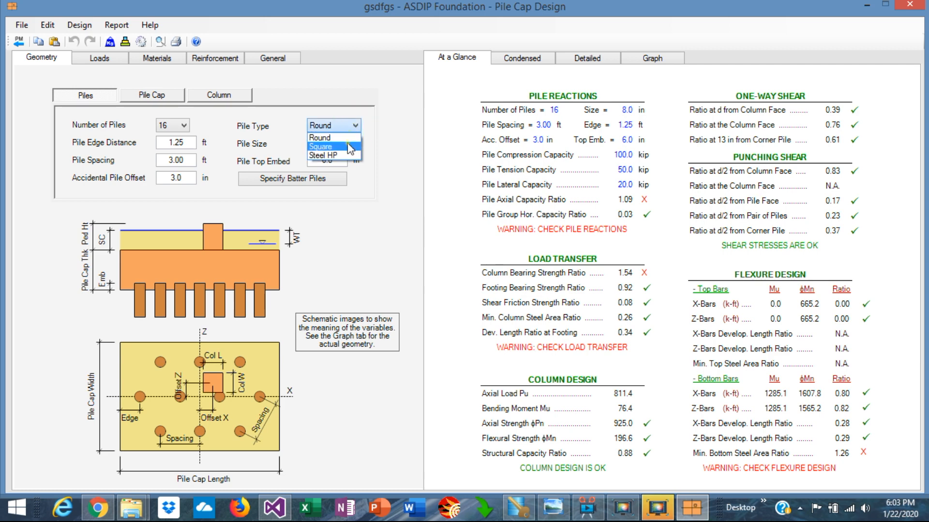
left_click(356, 128)
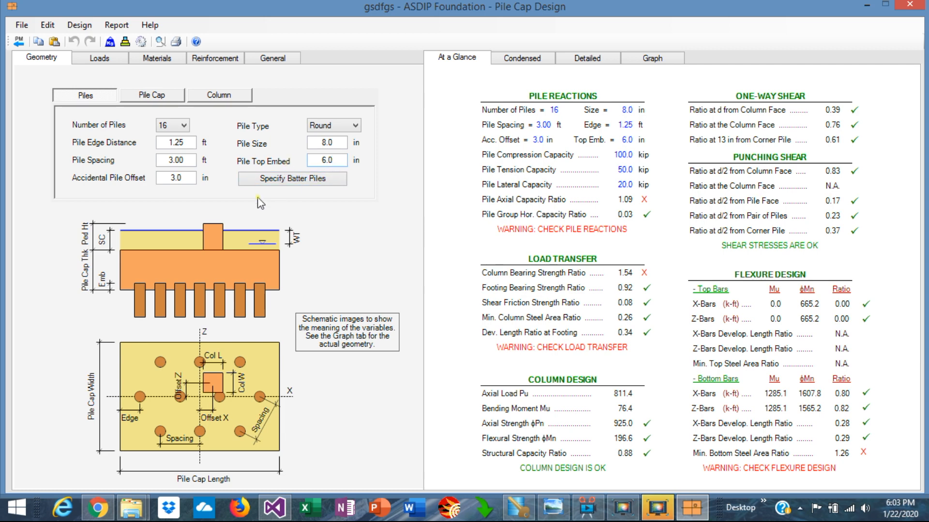
left_click(287, 179)
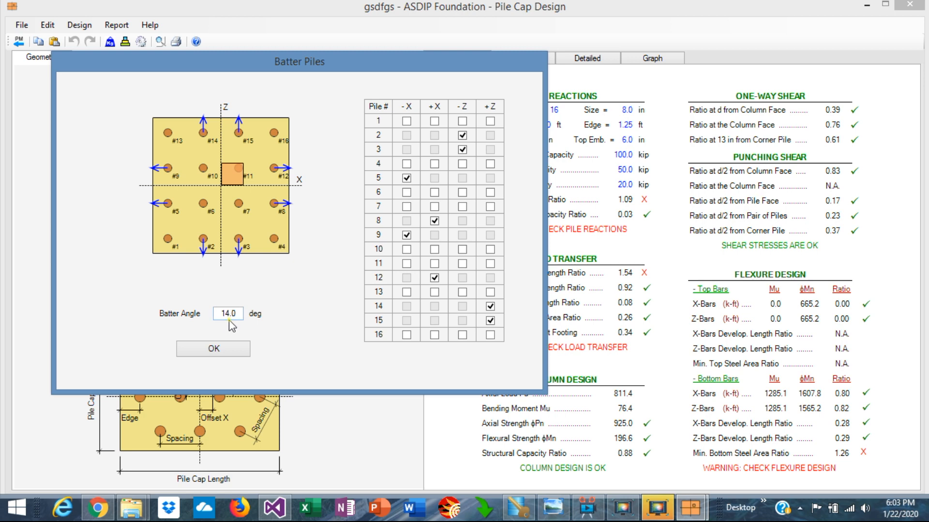
left_click(218, 350)
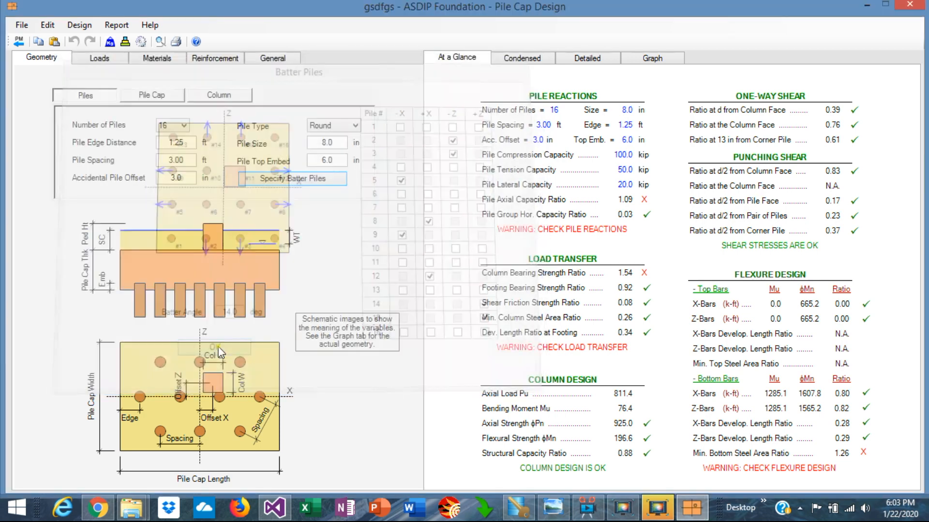
View the pile reactions graph under the 0.6D+0.7E load combination, then under the controlling combination.
left_click(652, 59)
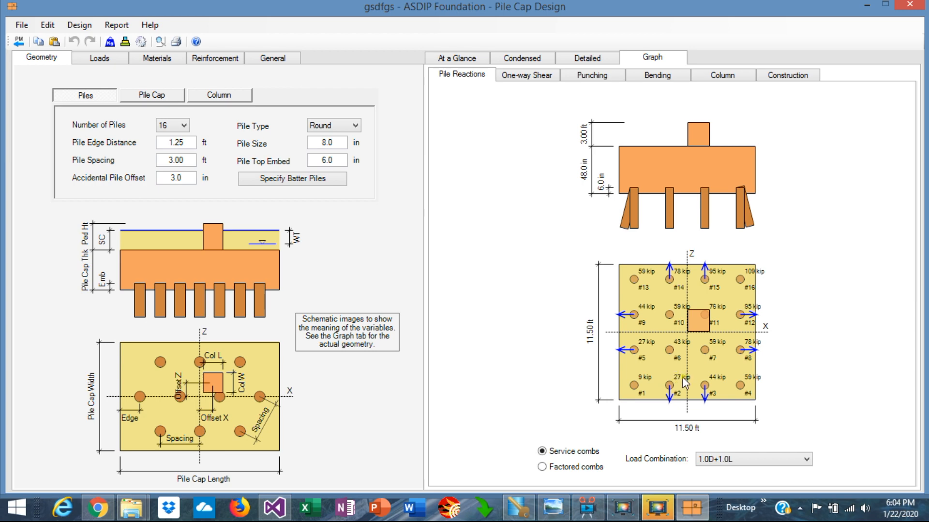
left_click(808, 460)
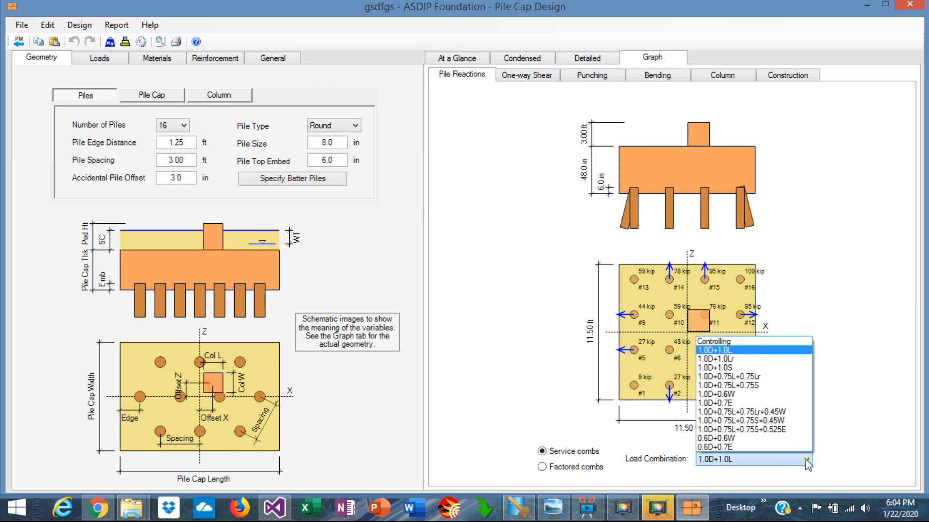
left_click(730, 448)
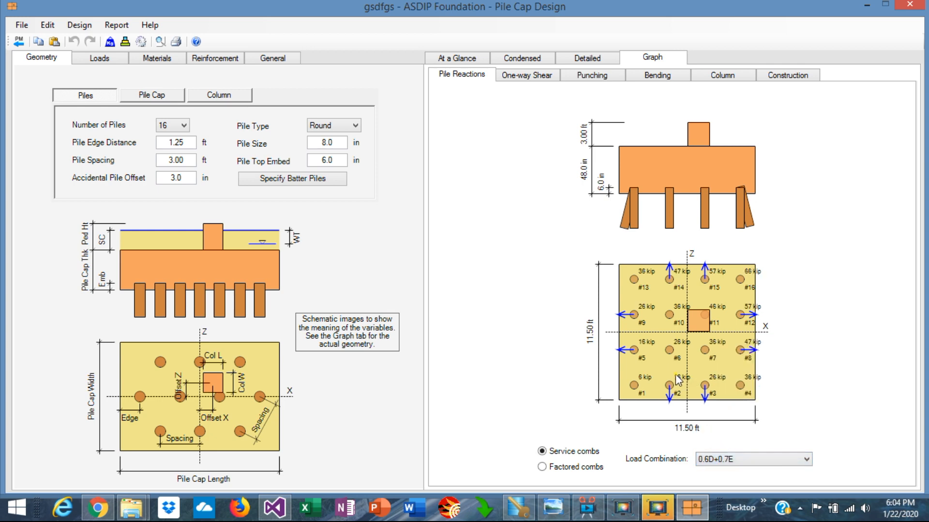
left_click(807, 460)
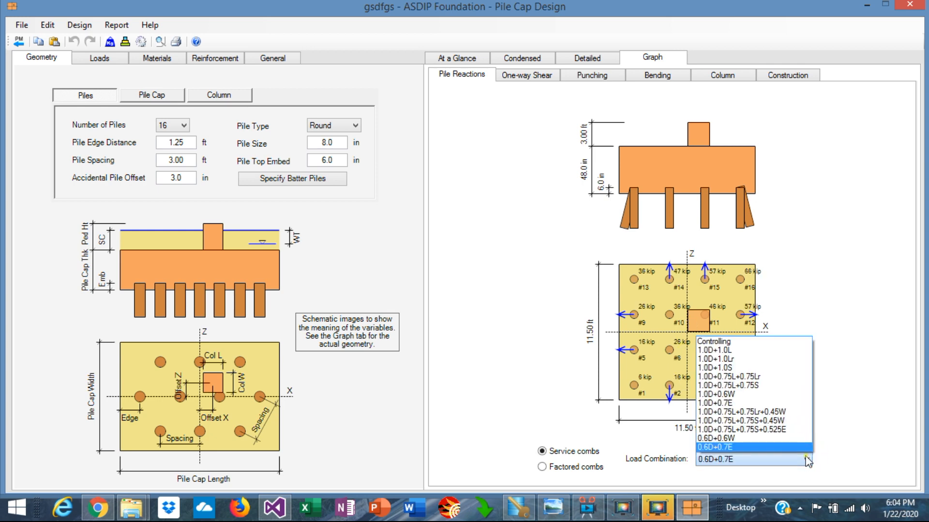
left_click(727, 346)
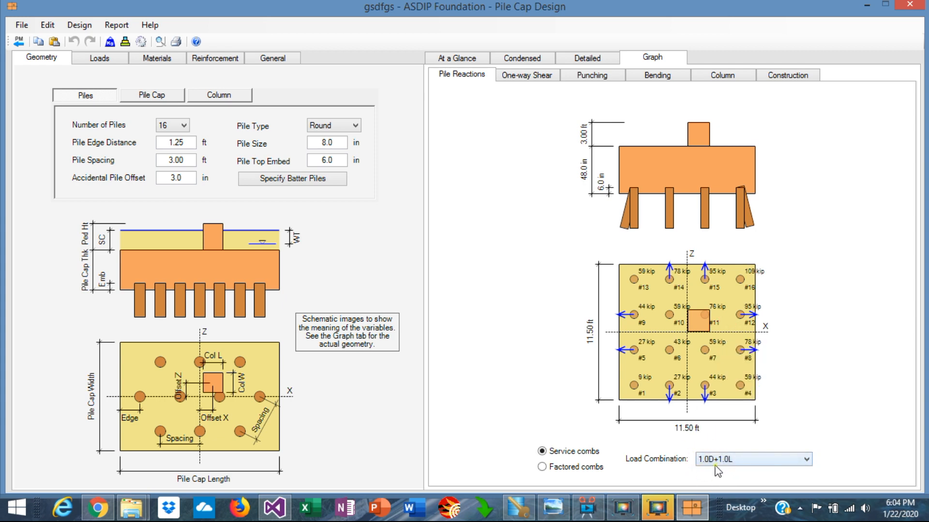
Open the one-way shear graph and set the column's Z-direction offset to 6 in.
left_click(521, 78)
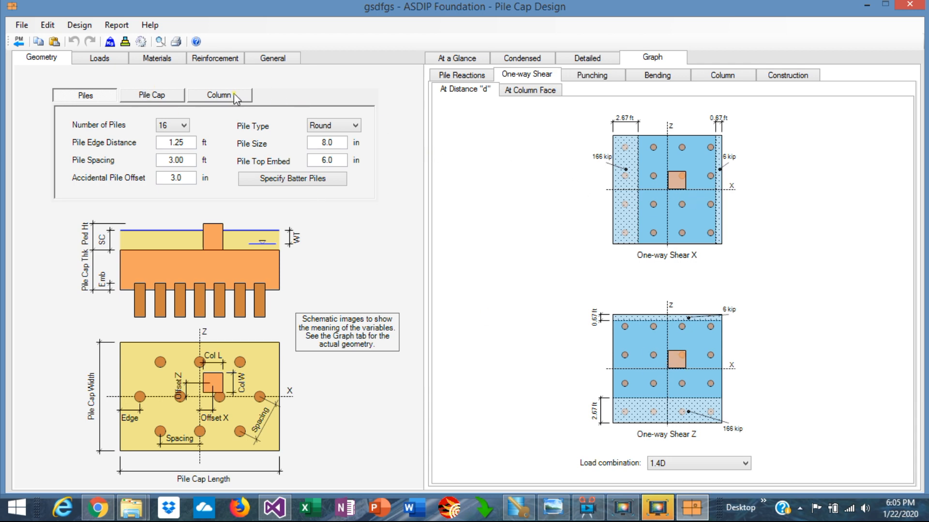
left_click(218, 95)
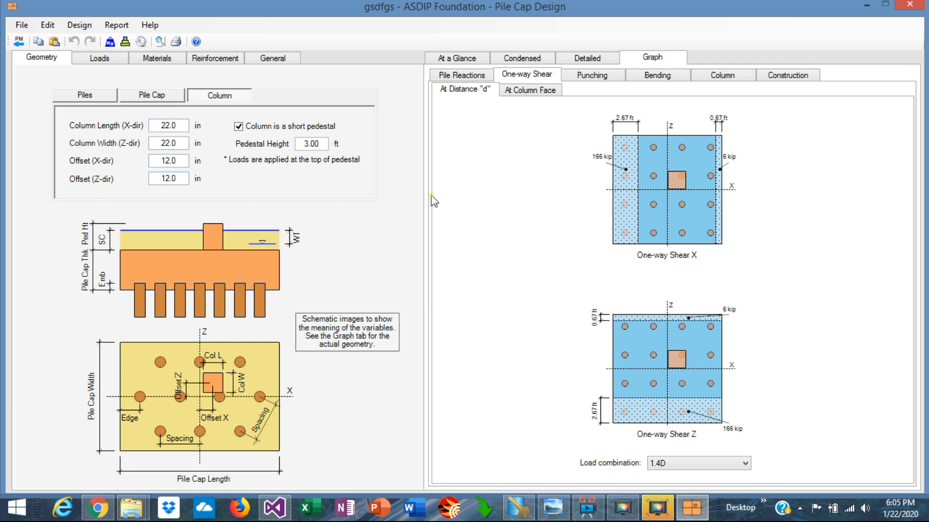
double_click(181, 180)
type("6")
key("Return")
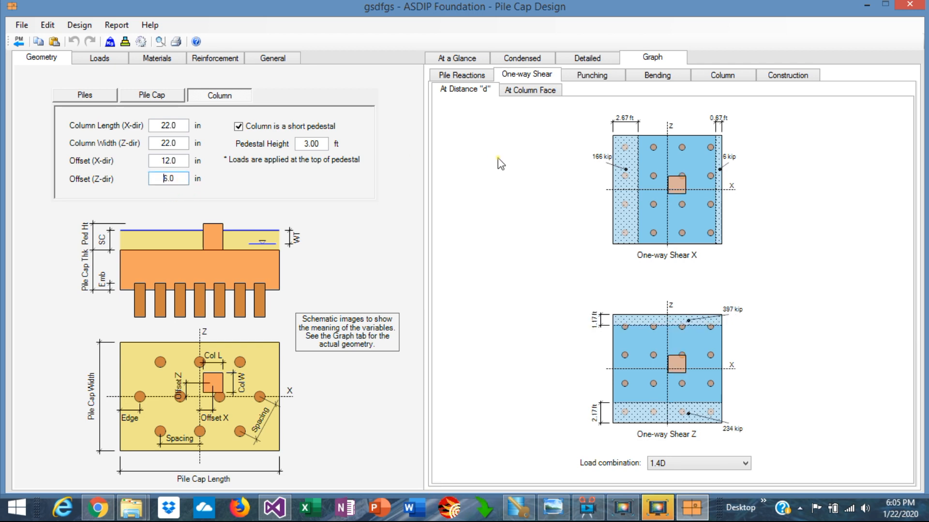
Review the pile cap's one-way shear at column face, punching, bending, column interaction and construction graphs.
left_click(540, 91)
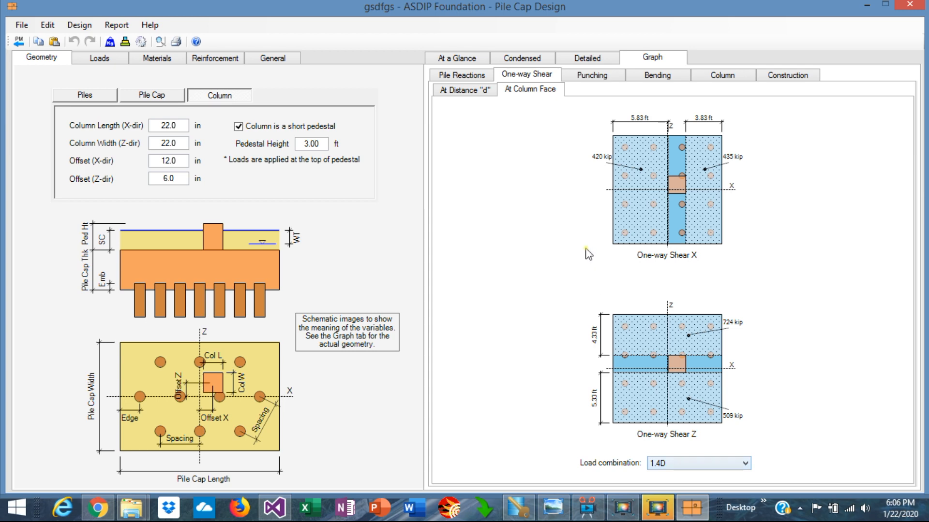
left_click(585, 76)
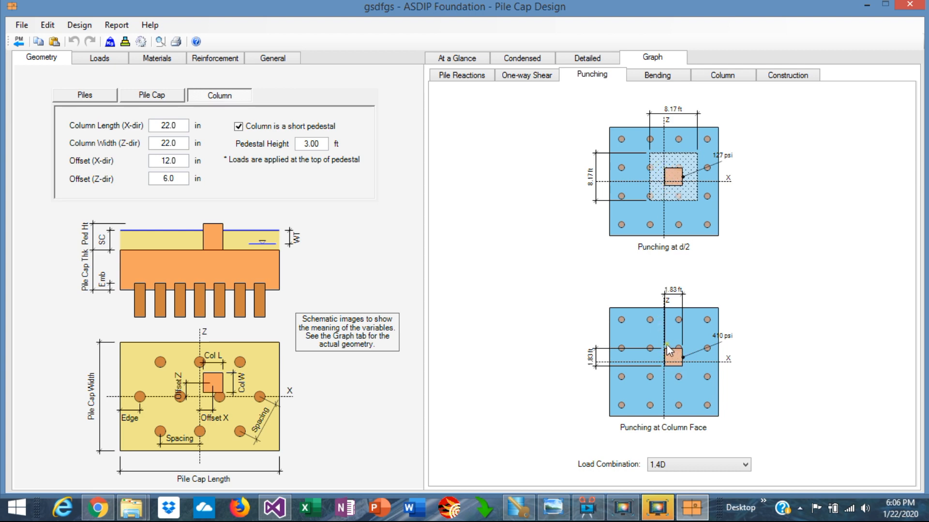
left_click(657, 75)
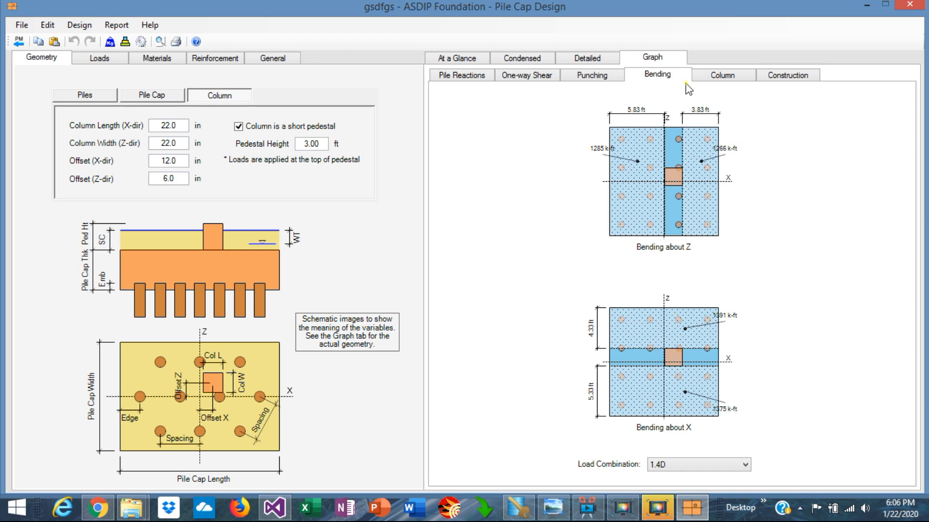
left_click(721, 76)
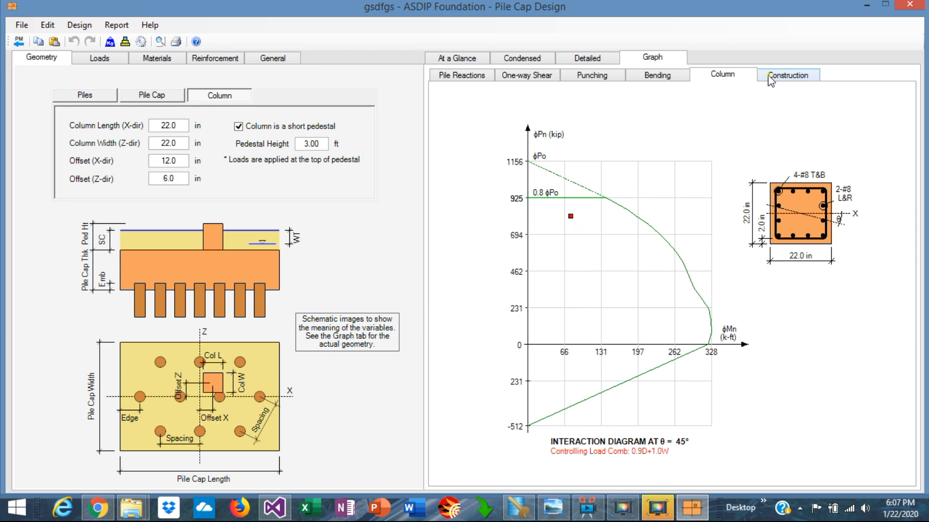
left_click(788, 75)
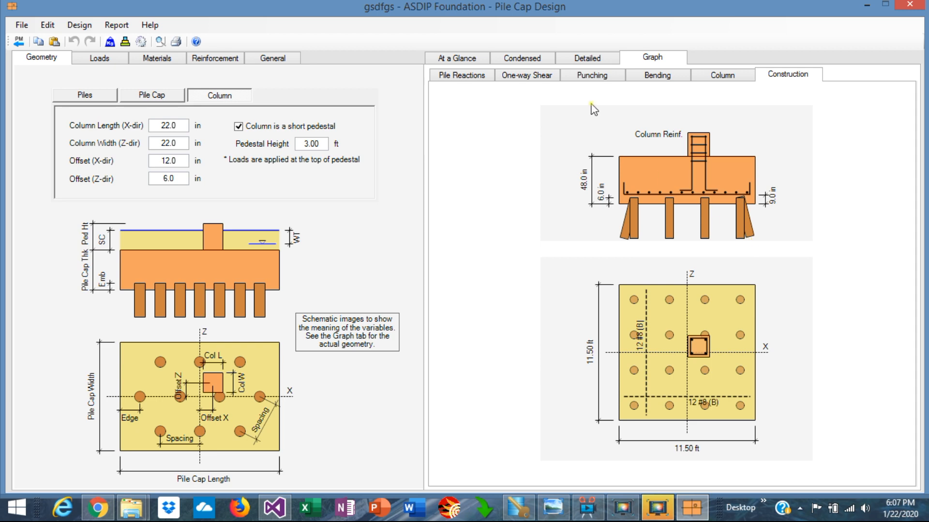
Review the pile cap's at-a-glance summary and scroll through the condensed report.
left_click(465, 58)
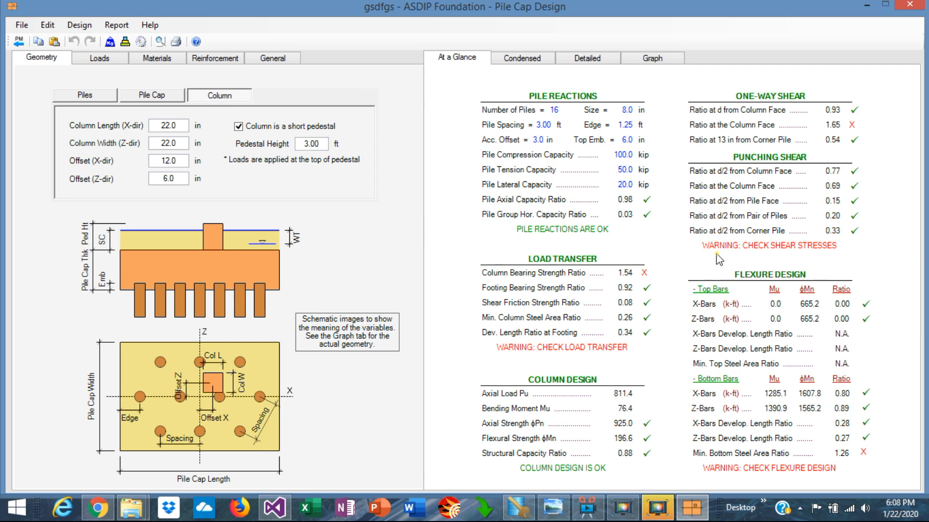
left_click(519, 62)
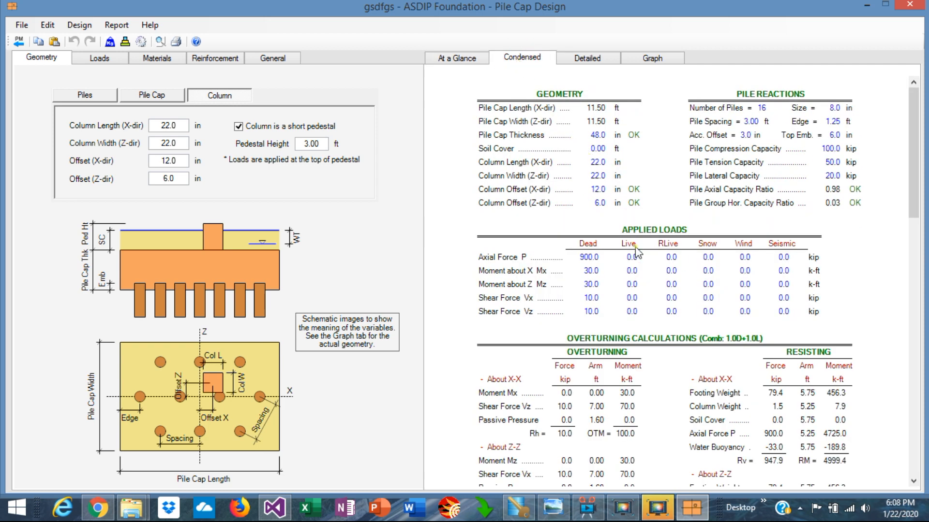
scroll(645, 291, "down", 4)
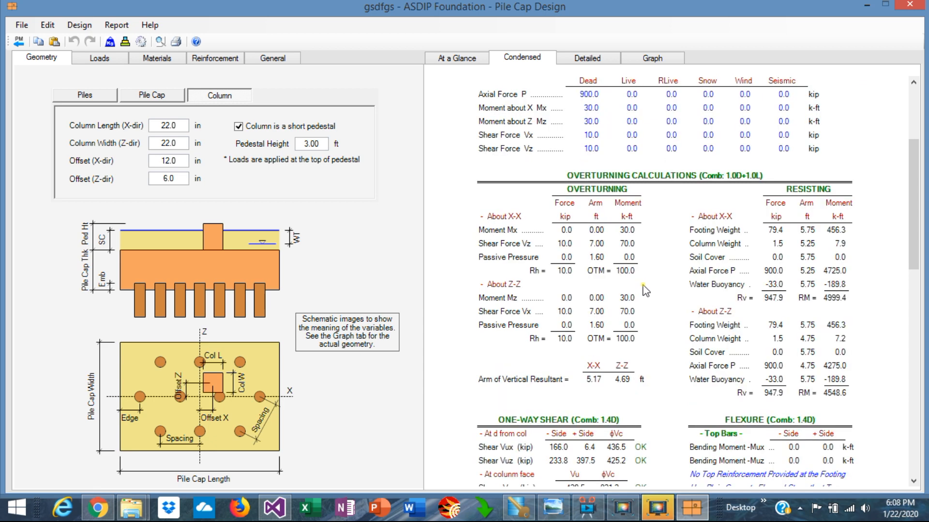
scroll(670, 302, "down", 2)
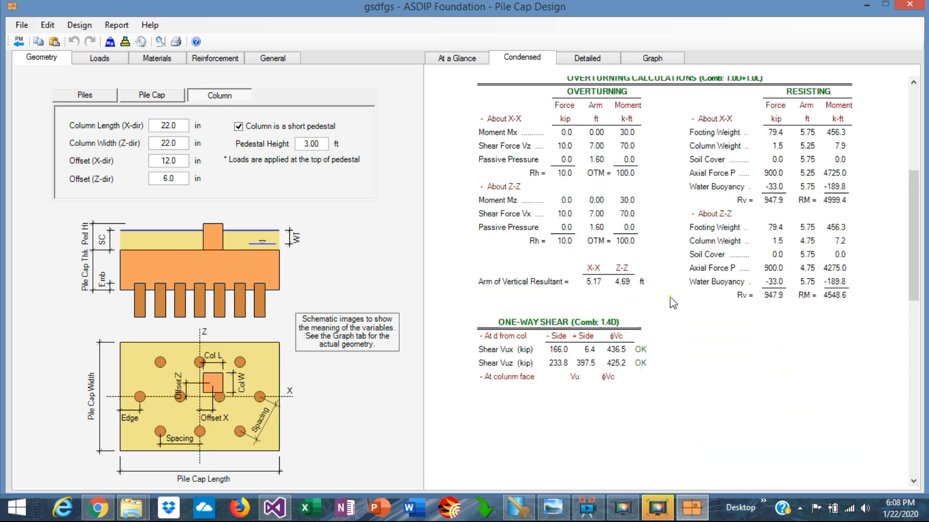
Scroll through the rest of the condensed report's shear, punching, flexure, transfer and column checks.
scroll(670, 302, "down", 2)
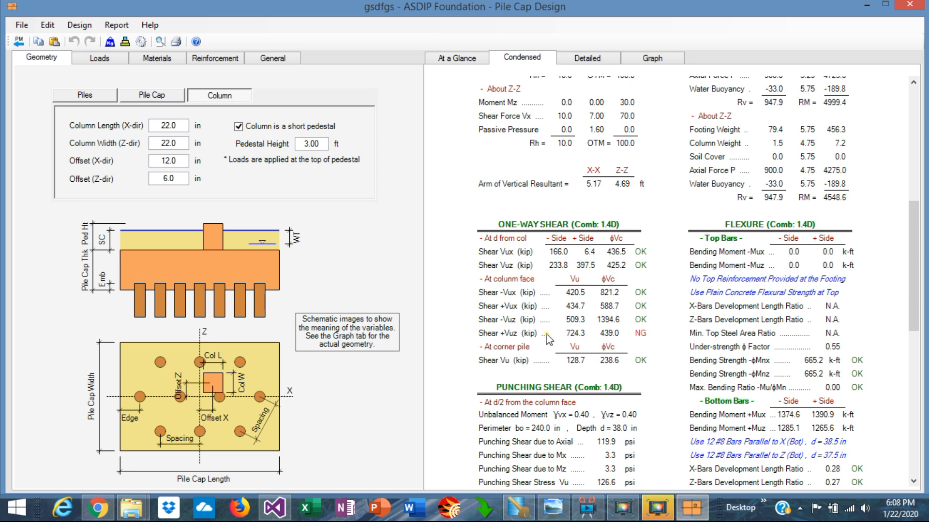
scroll(547, 339, "down", 6)
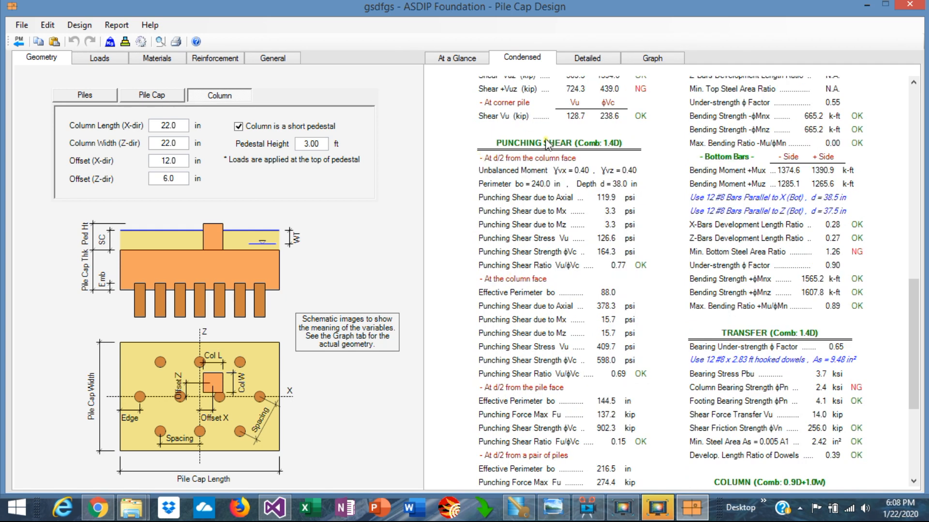
scroll(522, 169, "up", 5)
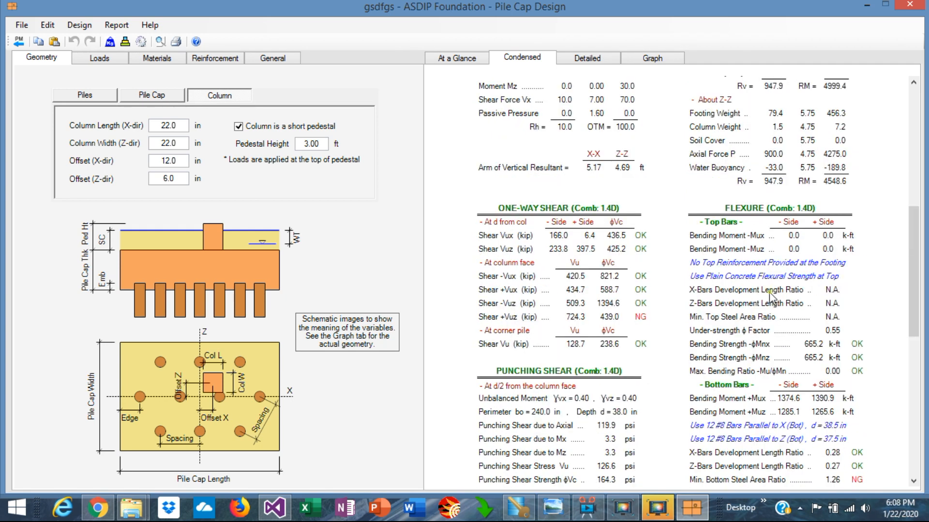
scroll(770, 295, "down", 2)
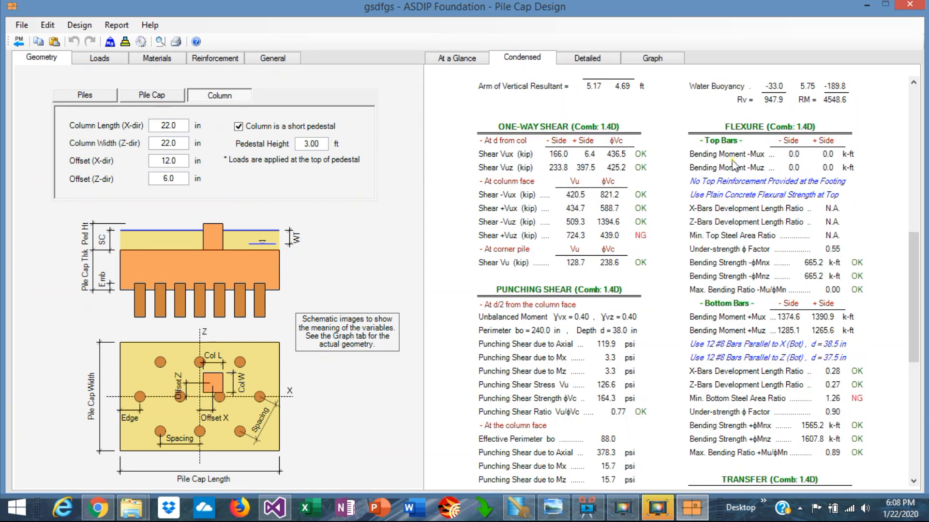
scroll(763, 287, "down", 2)
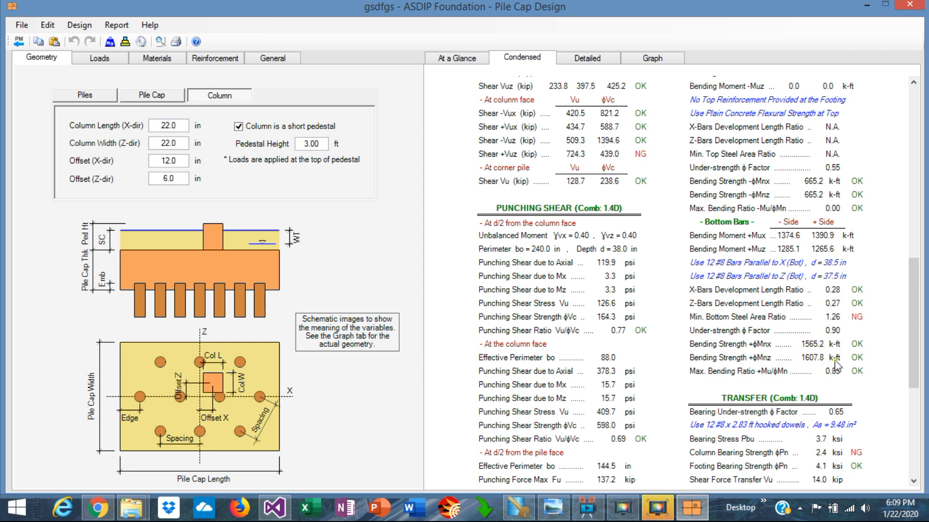
scroll(844, 384, "down", 4)
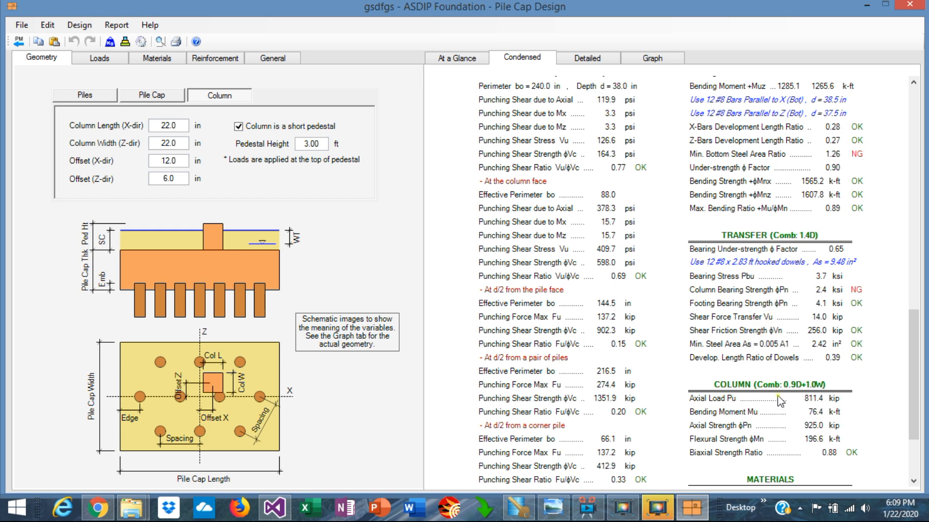
scroll(777, 394, "down", 3)
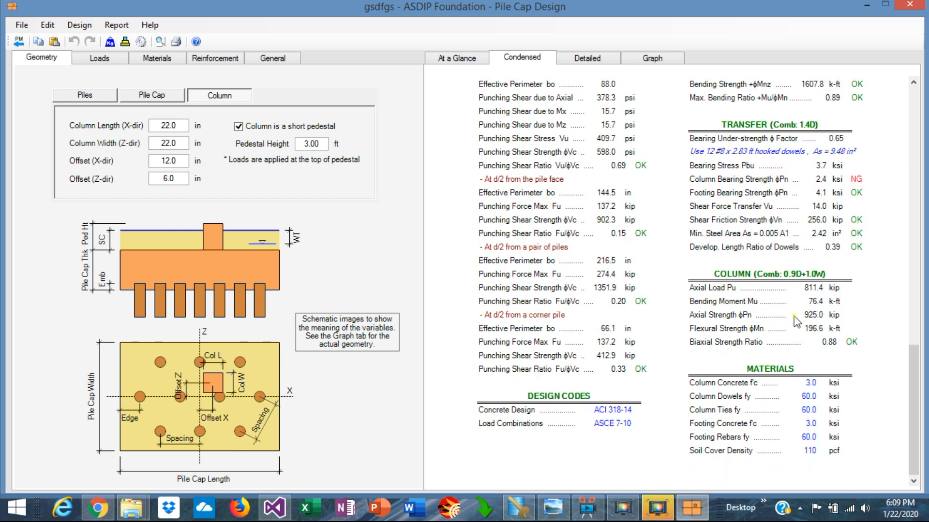
Open the detailed report and read the overturning, pile reaction and one-way shear calculations.
left_click(595, 59)
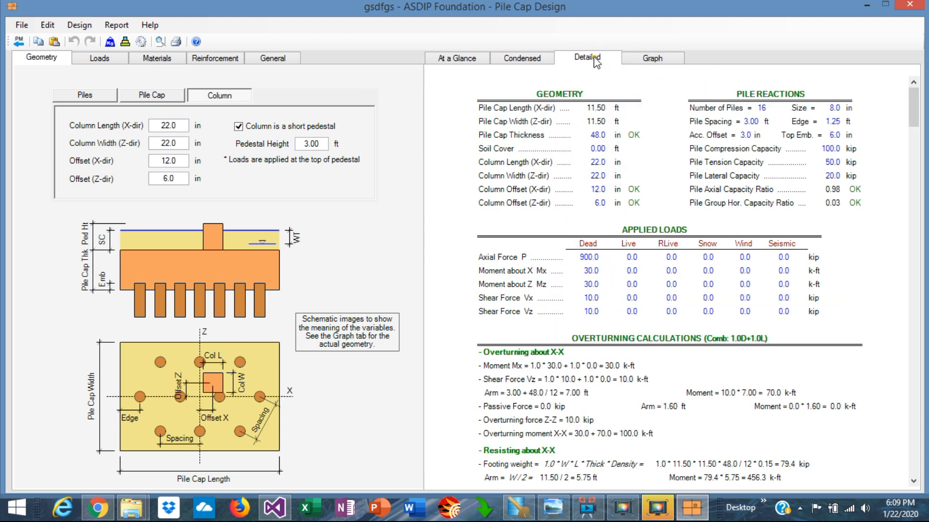
scroll(703, 237, "down", 1)
scroll(702, 237, "down", 2)
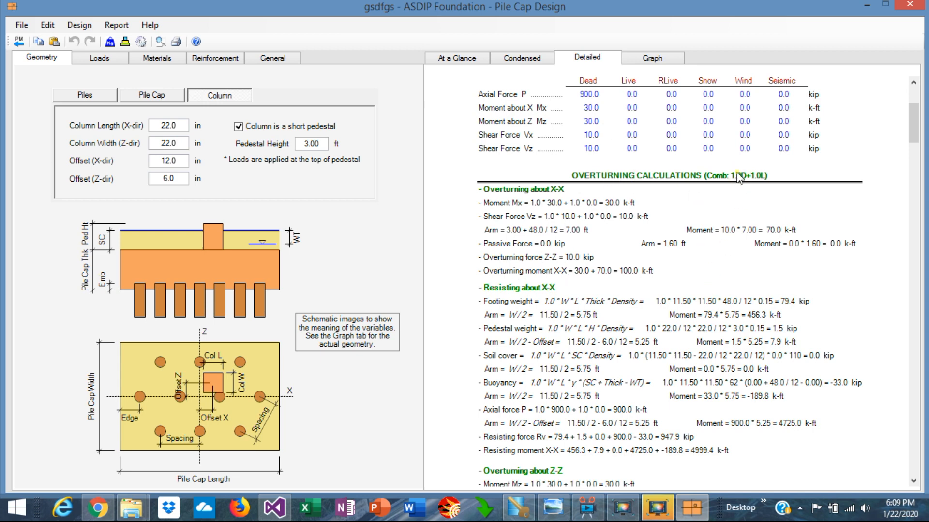
scroll(753, 288, "down", 12)
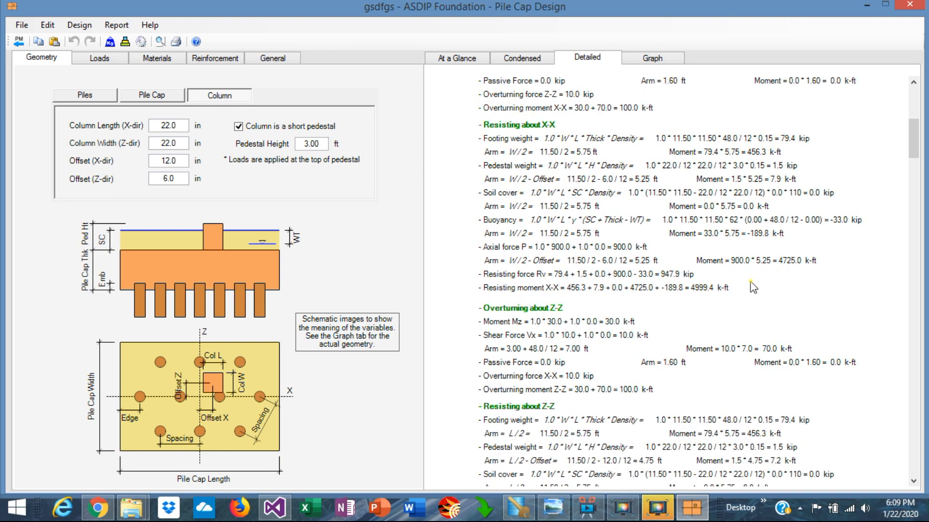
scroll(752, 287, "down", 4)
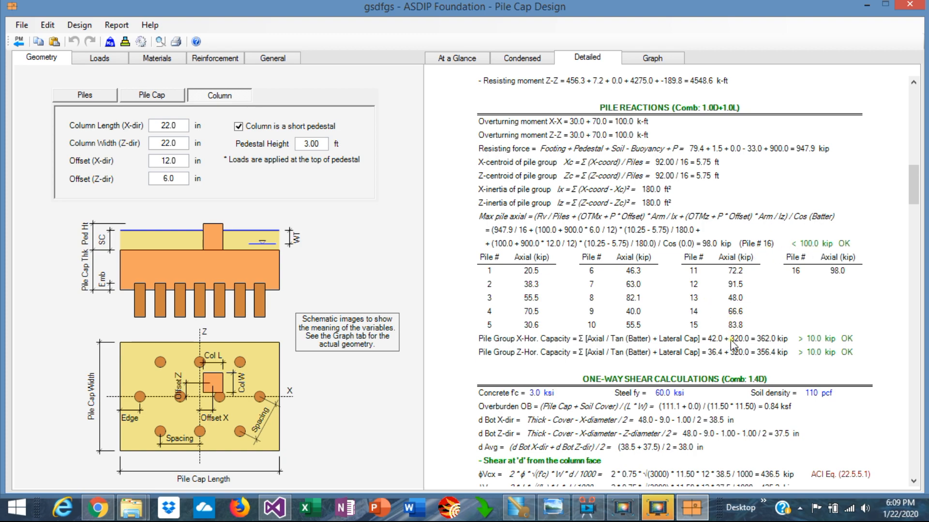
scroll(733, 344, "down", 6)
scroll(733, 345, "down", 2)
scroll(733, 344, "up", 2)
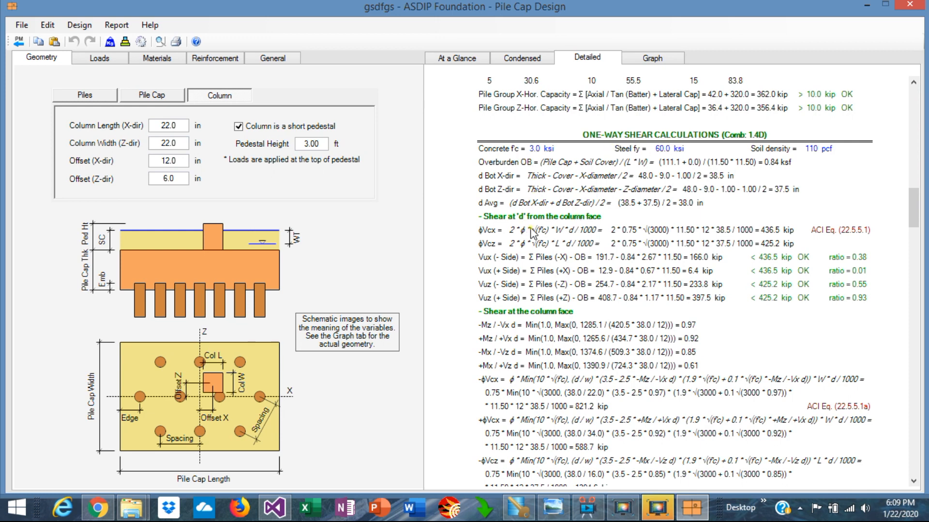
scroll(680, 201, "down", 10)
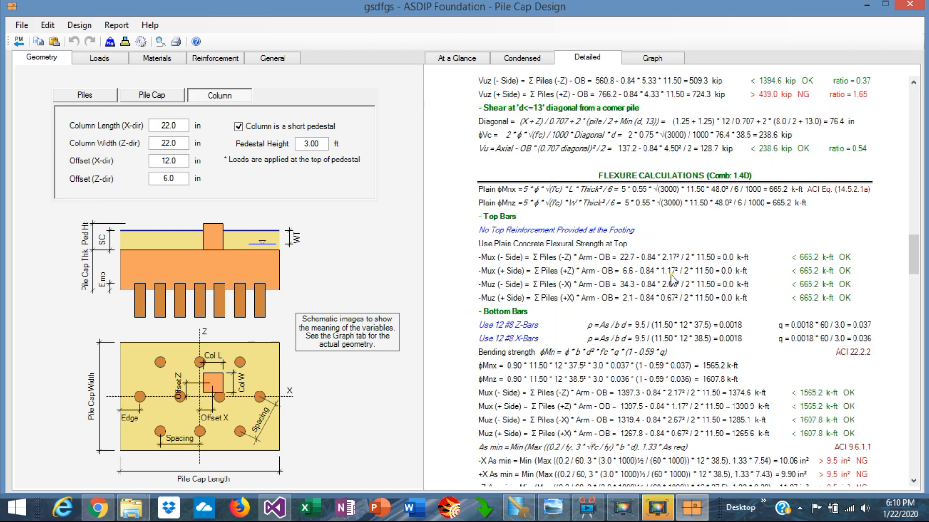
Read the detailed flexure, punching, load transfer and column calculations, then return to the construction graph.
scroll(673, 281, "down", 6)
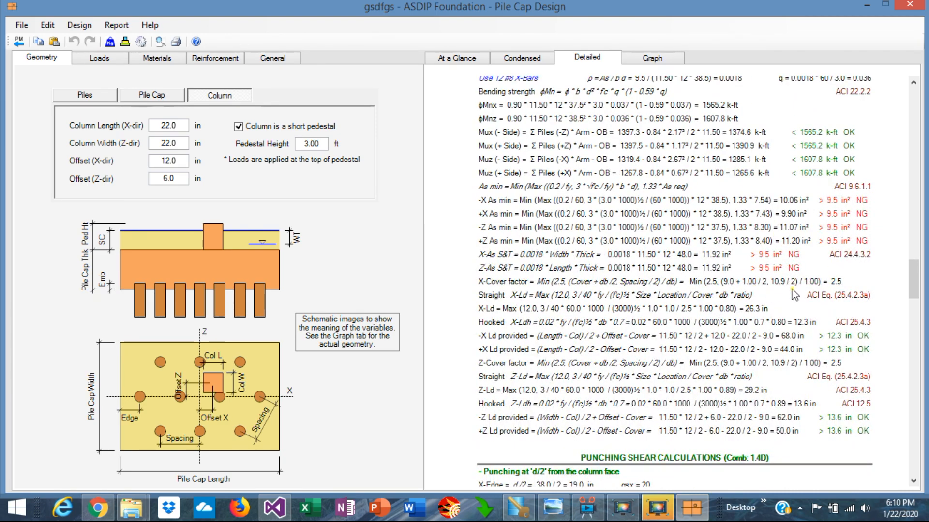
scroll(696, 314, "down", 5)
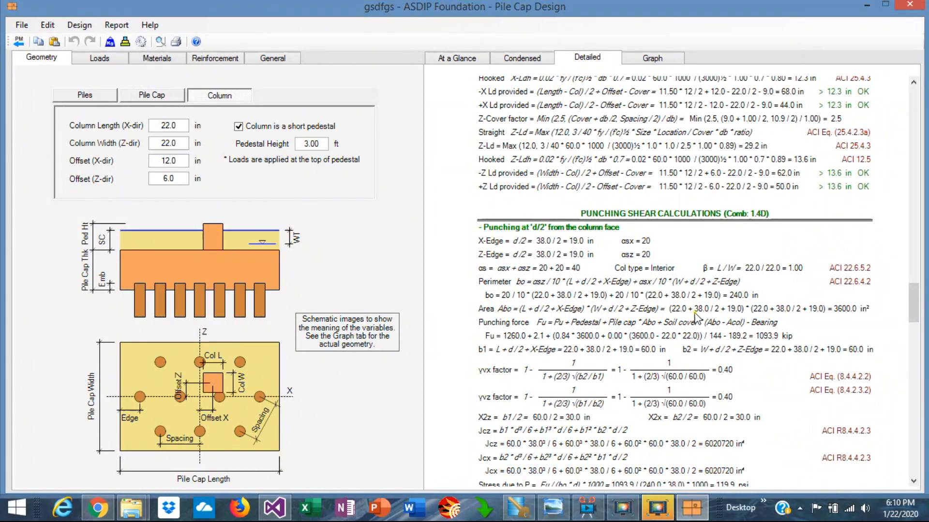
scroll(694, 319, "down", 4)
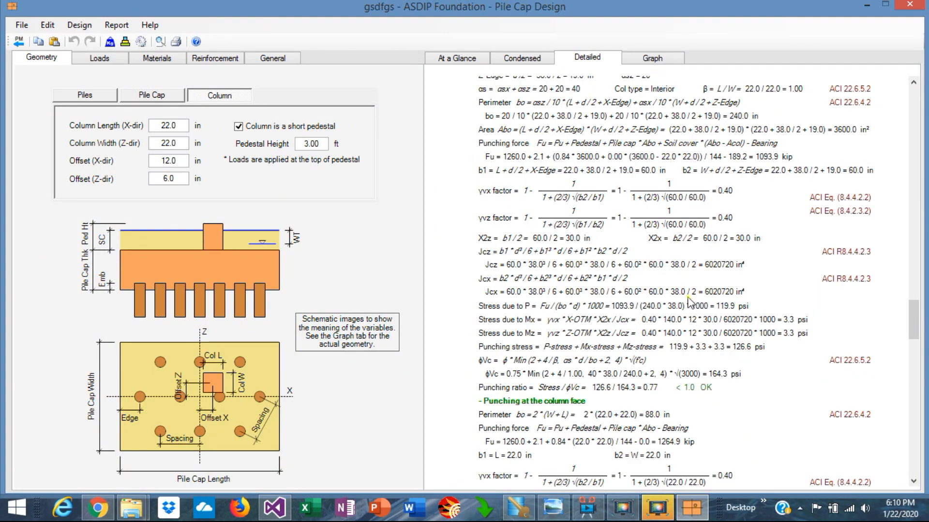
scroll(695, 312, "down", 12)
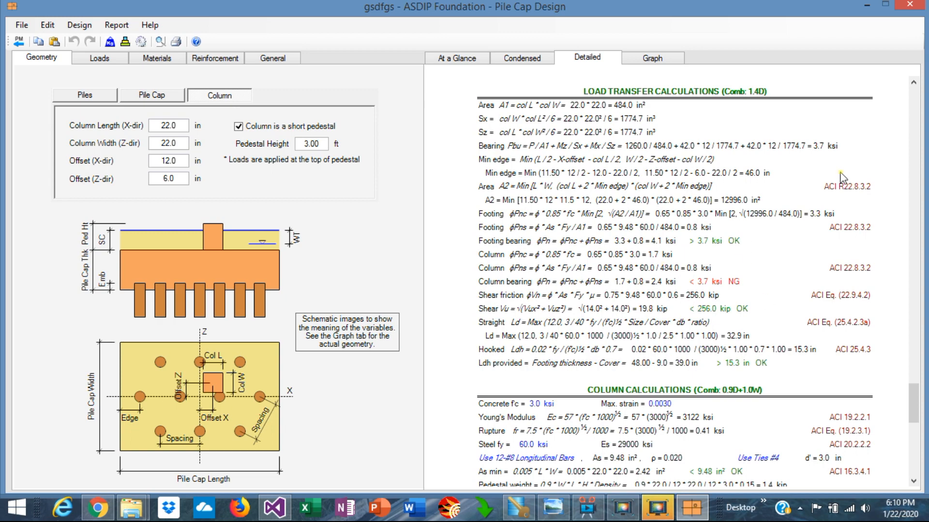
scroll(716, 323, "down", 2)
scroll(716, 323, "down", 6)
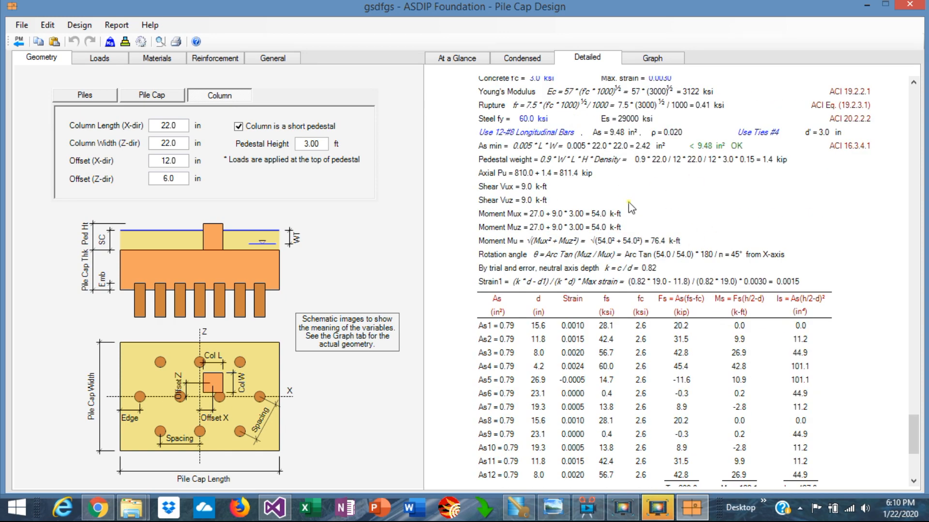
scroll(630, 205, "up", 4)
scroll(630, 206, "down", 9)
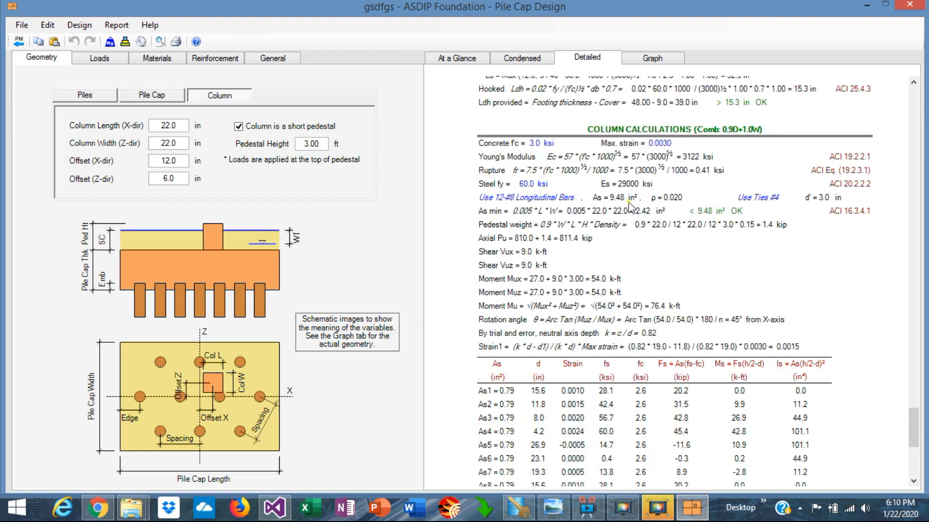
scroll(630, 206, "up", 6)
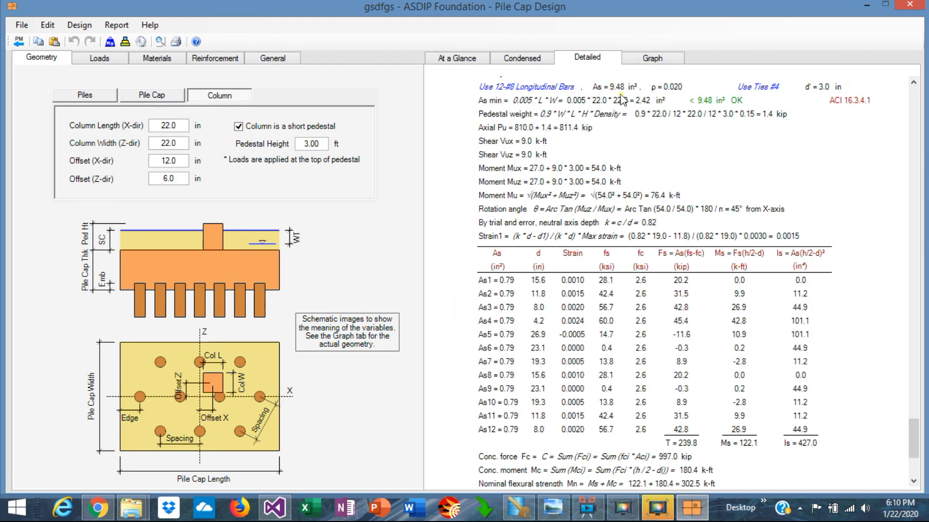
left_click(652, 58)
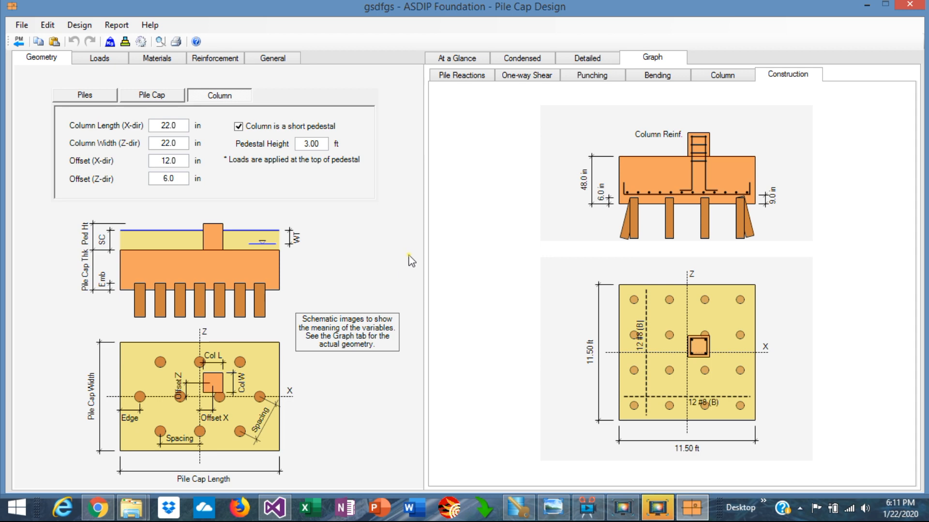